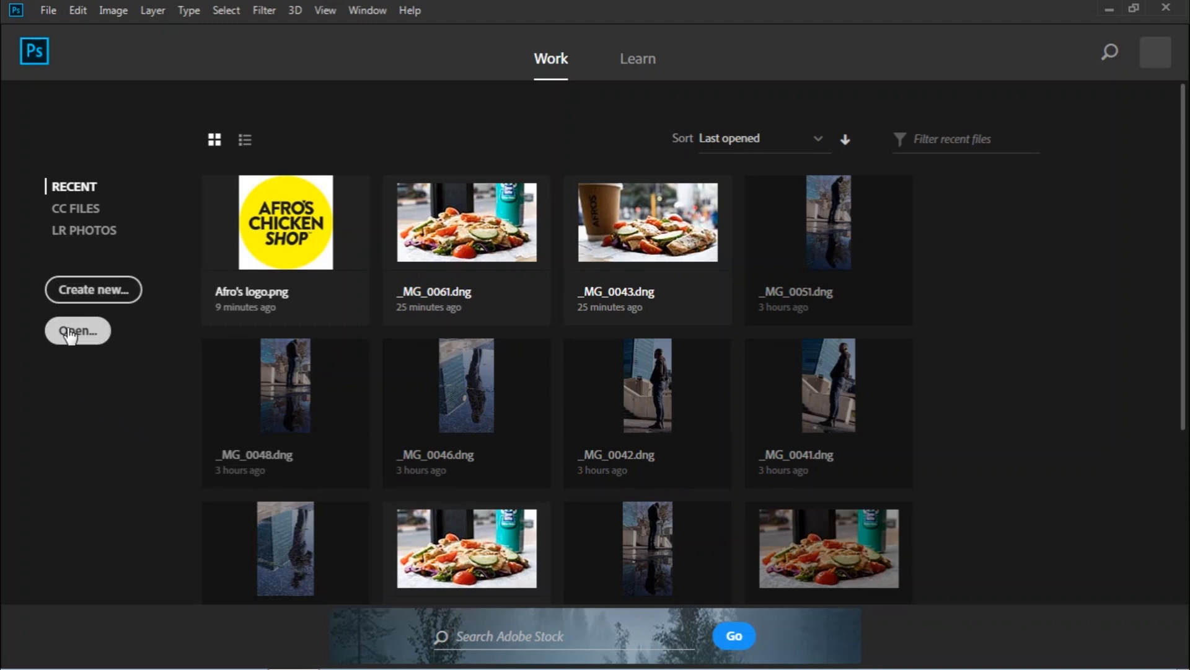
Open the raw photo _MG_0043 from the Tutorial folder into Camera Raw.
{"action": "left_click", "coordinate": [48, 11]}
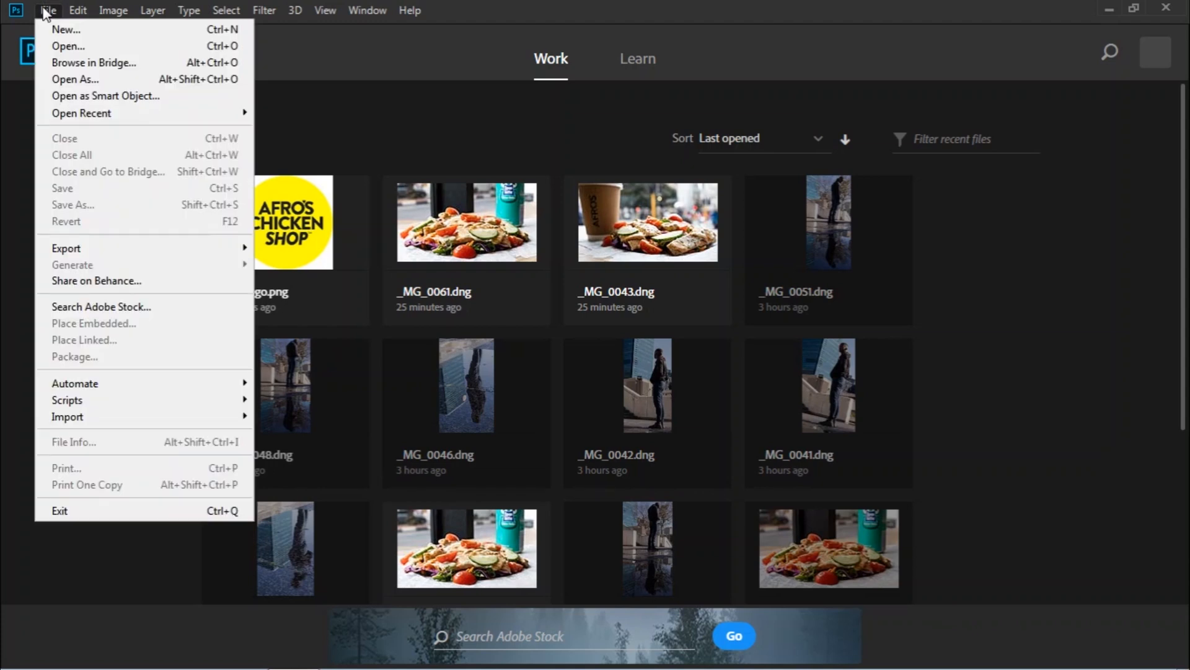
{"action": "left_click", "coordinate": [45, 11]}
{"action": "left_click", "coordinate": [46, 11]}
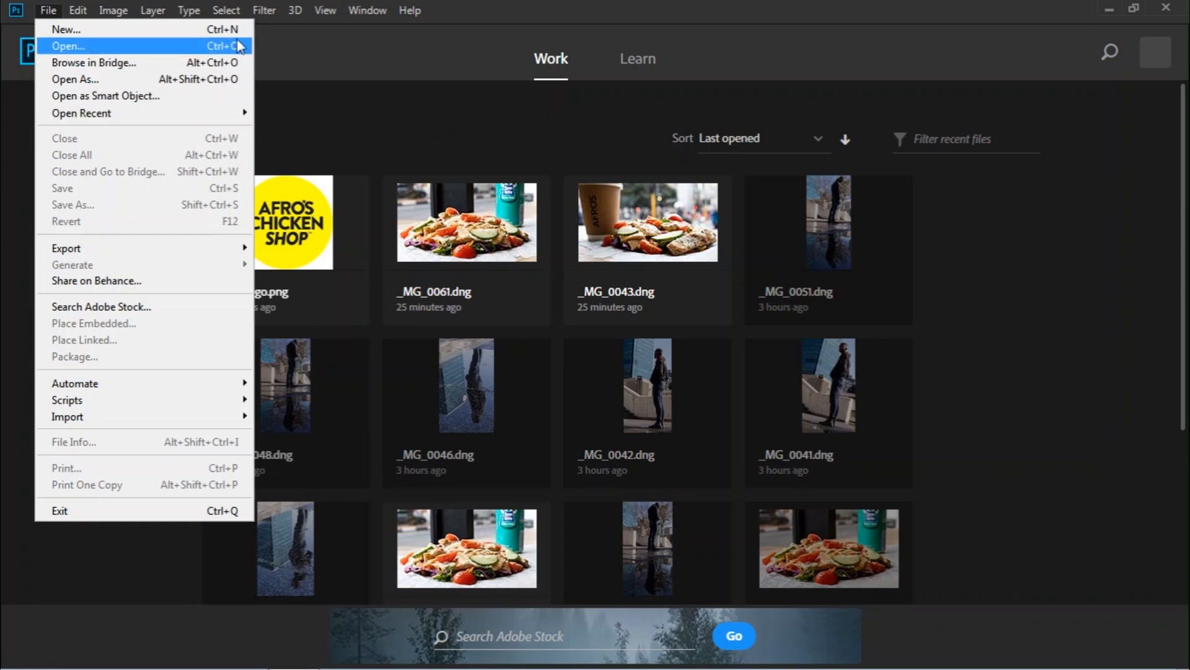
{"action": "left_click", "coordinate": [3, 109]}
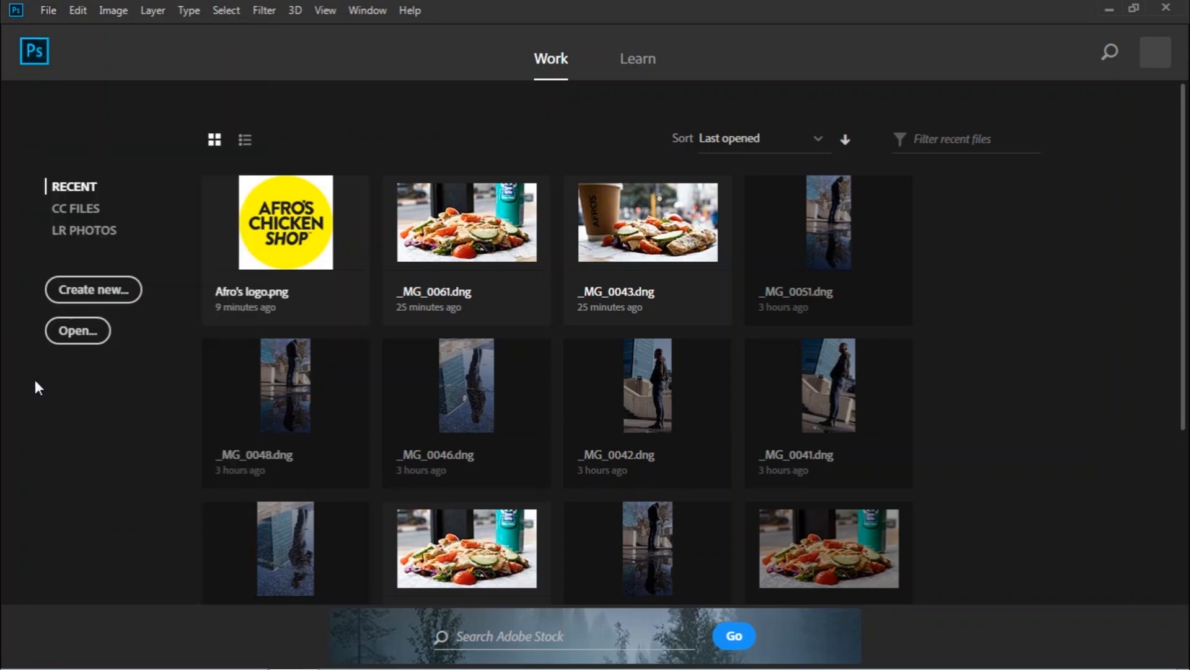
{"action": "left_click", "coordinate": [86, 338]}
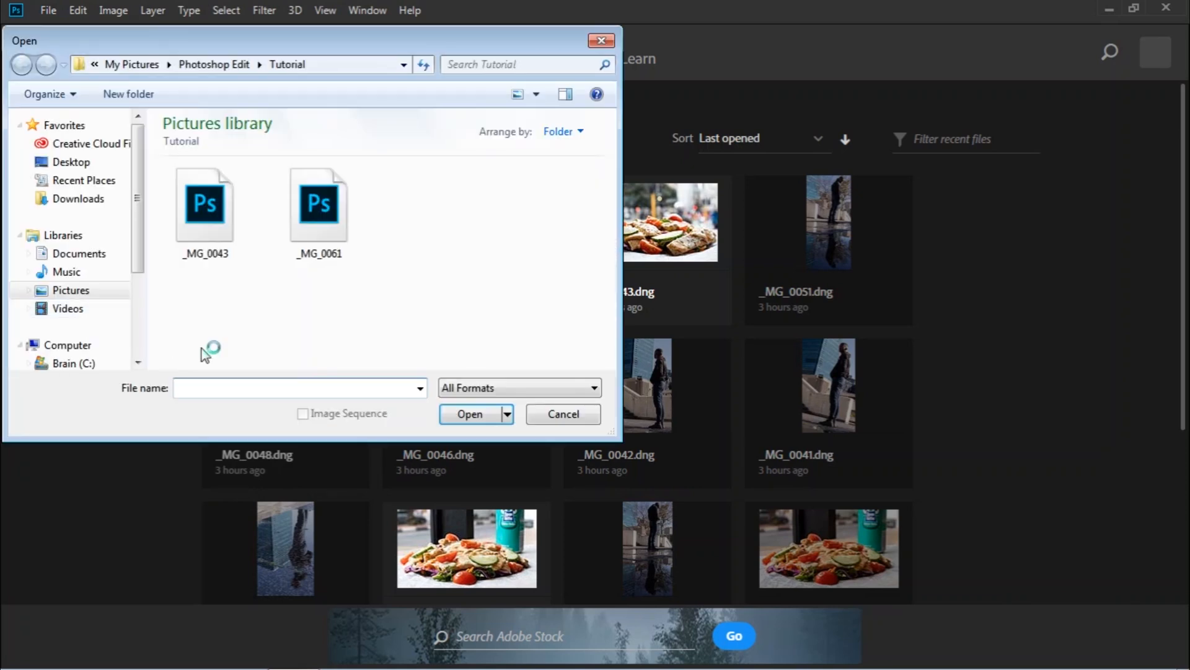
{"action": "left_click", "coordinate": [210, 196]}
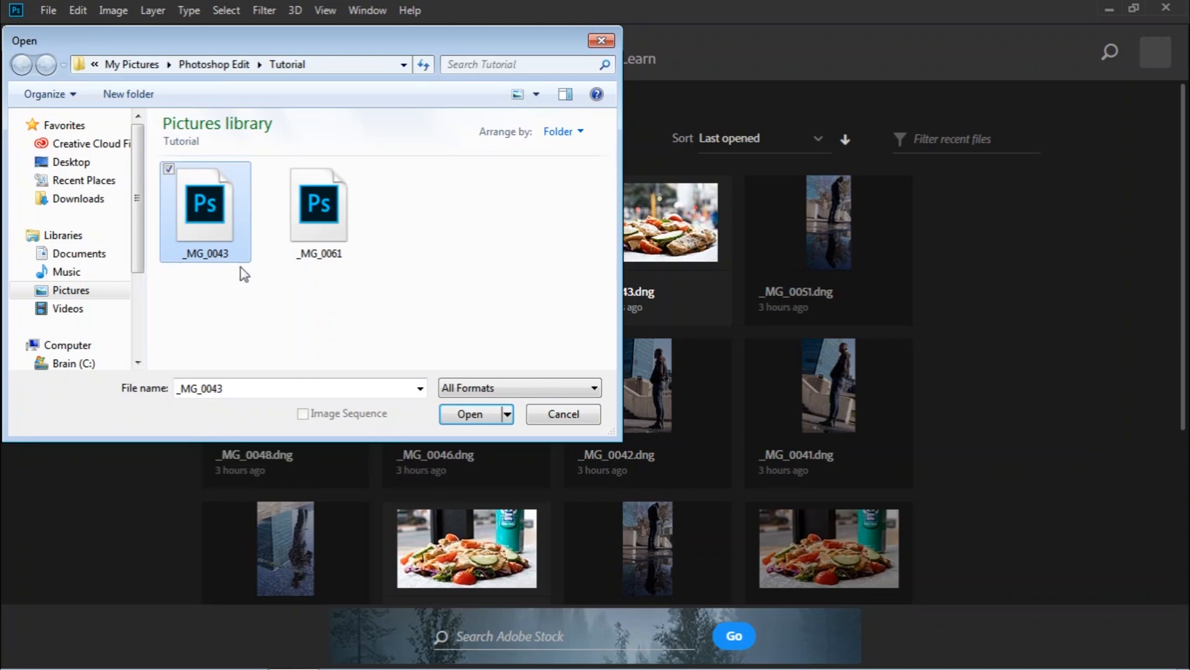
{"action": "left_click", "coordinate": [474, 416]}
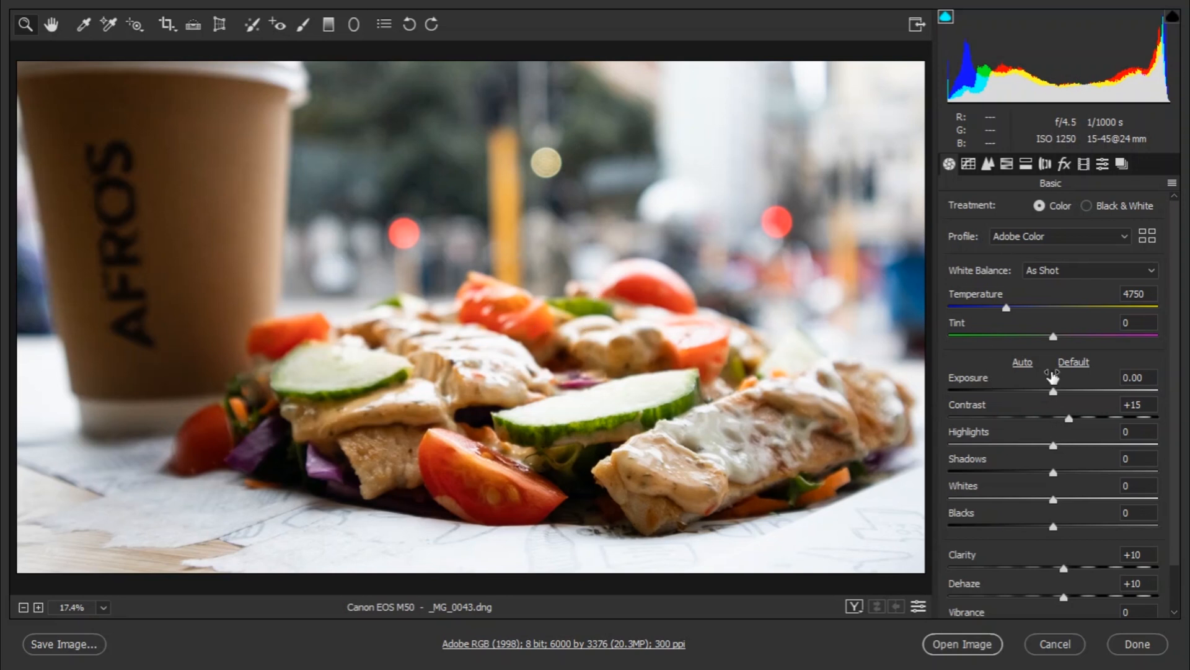
Try Daylight white balance, revert to As Shot, then reset to Camera Raw defaults.
{"action": "left_click", "coordinate": [1032, 271]}
{"action": "left_click", "coordinate": [1029, 295]}
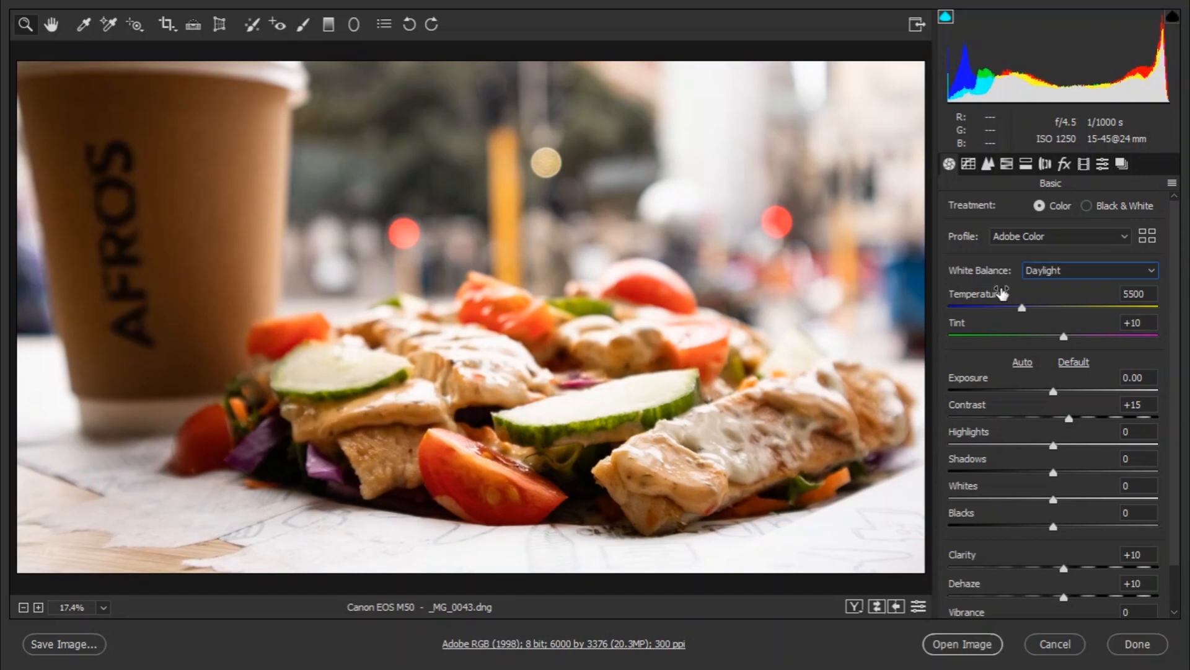
{"action": "left_click", "coordinate": [1048, 271]}
{"action": "left_click", "coordinate": [1046, 292]}
{"action": "left_click", "coordinate": [1172, 183]}
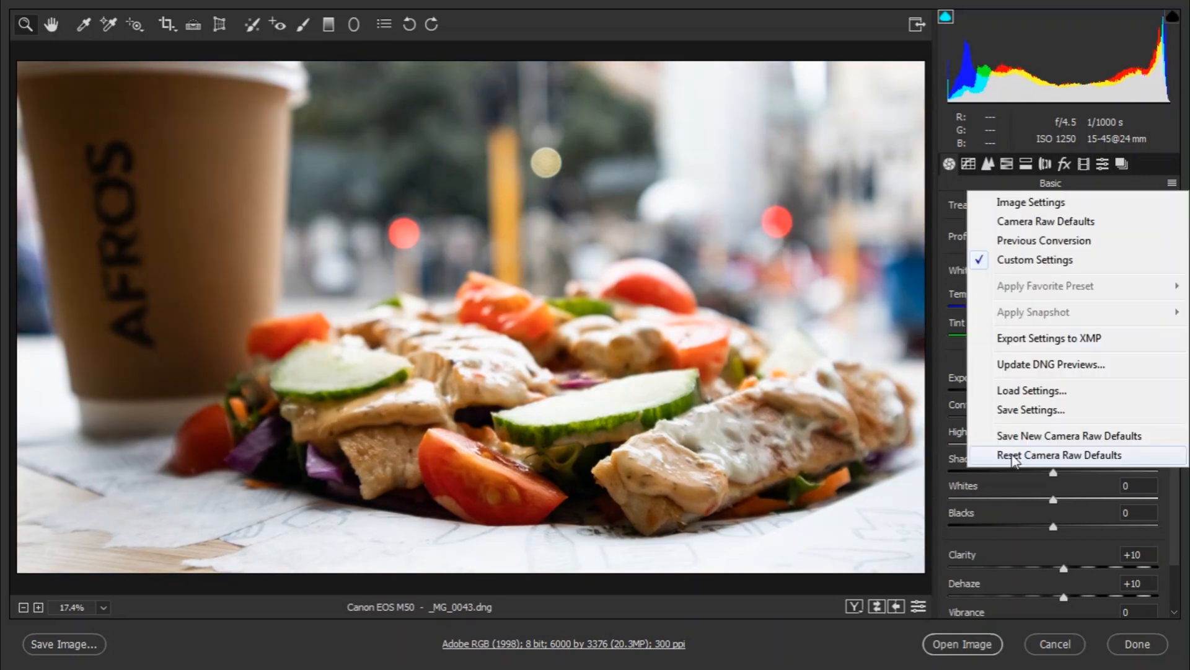
{"action": "left_click", "coordinate": [1012, 457]}
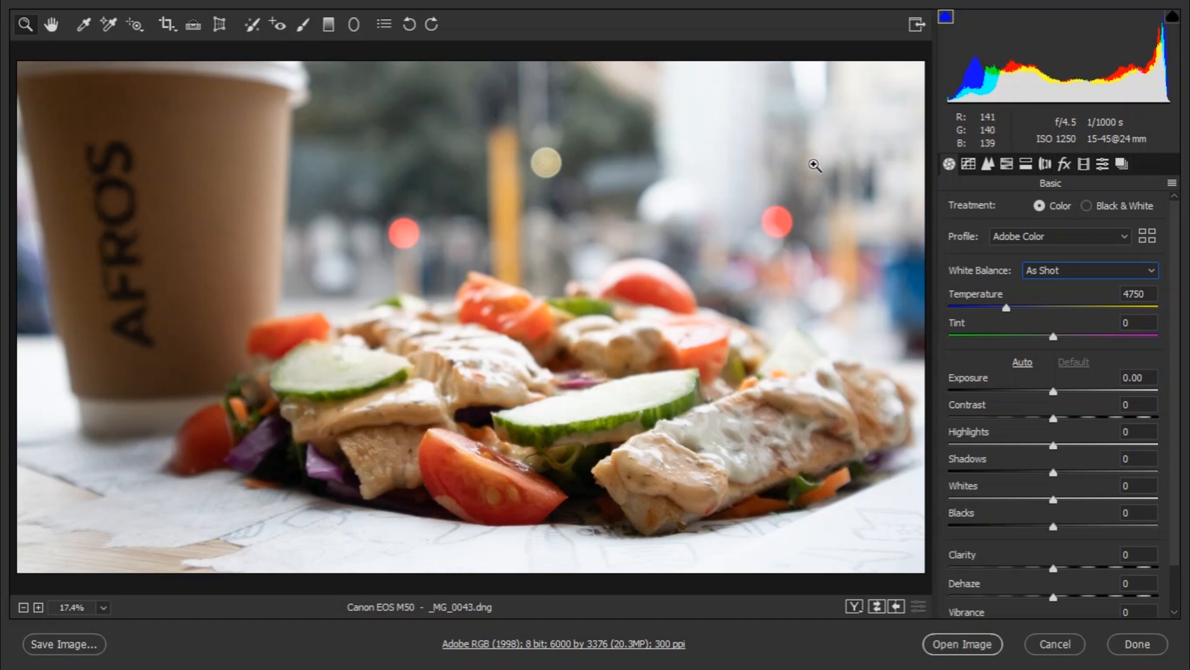
In the HSL Saturation panel, set Reds to +15 and Greens to -41.
{"action": "left_click", "coordinate": [969, 165]}
{"action": "left_click", "coordinate": [988, 165]}
{"action": "left_click", "coordinate": [1007, 165]}
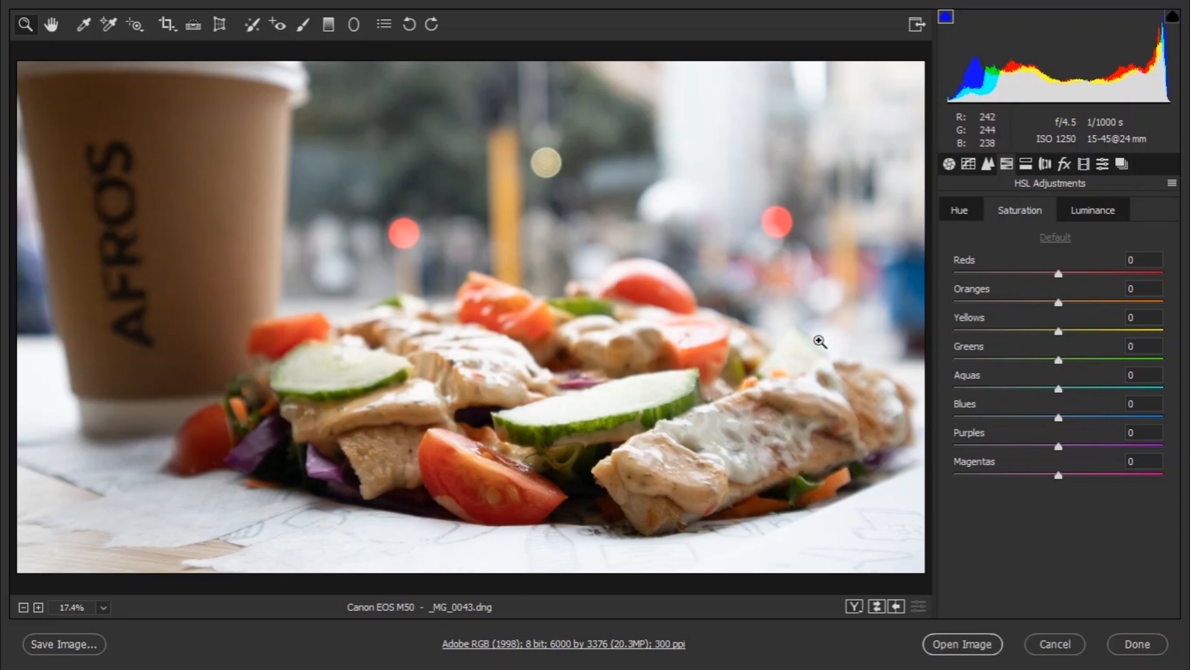
{"action": "left_click_drag", "start_coordinate": [1059, 274], "coordinate": [988, 274]}
{"action": "left_click_drag", "start_coordinate": [990, 319], "coordinate": [1018, 319]}
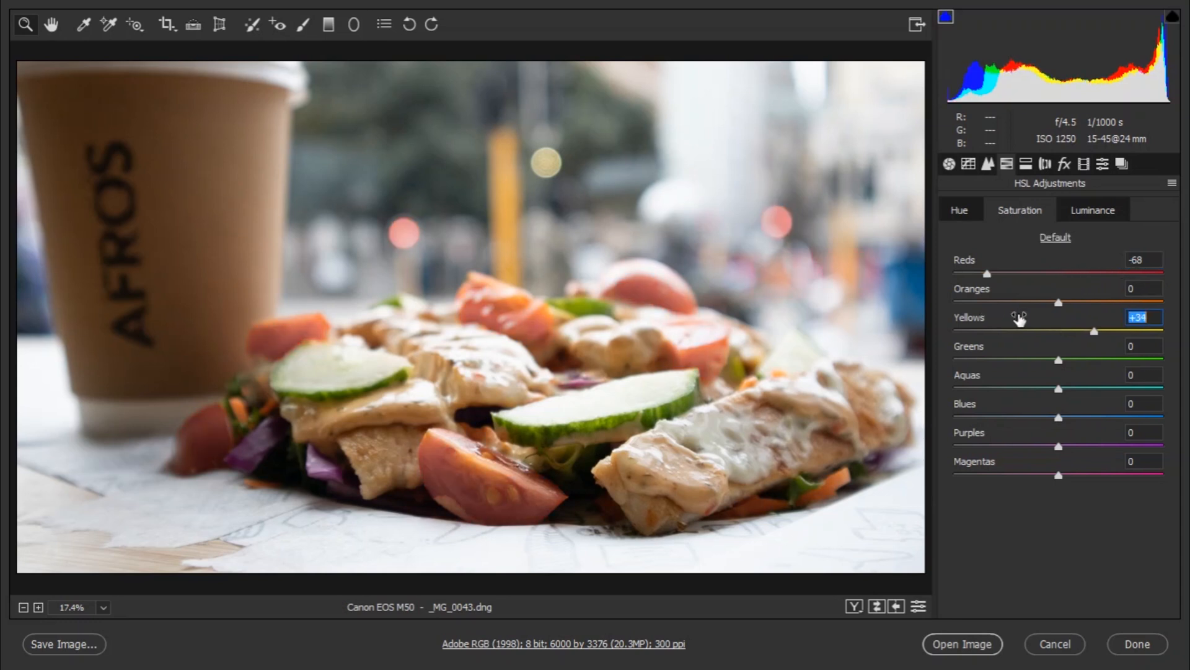
{"action": "key", "text": "ctrl+z"}
{"action": "left_click", "coordinate": [987, 274]}
{"action": "mouse_move", "coordinate": [1074, 281]}
{"action": "left_mouse_down"}
{"action": "mouse_move", "coordinate": [1101, 280]}
{"action": "mouse_move", "coordinate": [1077, 285]}
{"action": "left_mouse_up"}
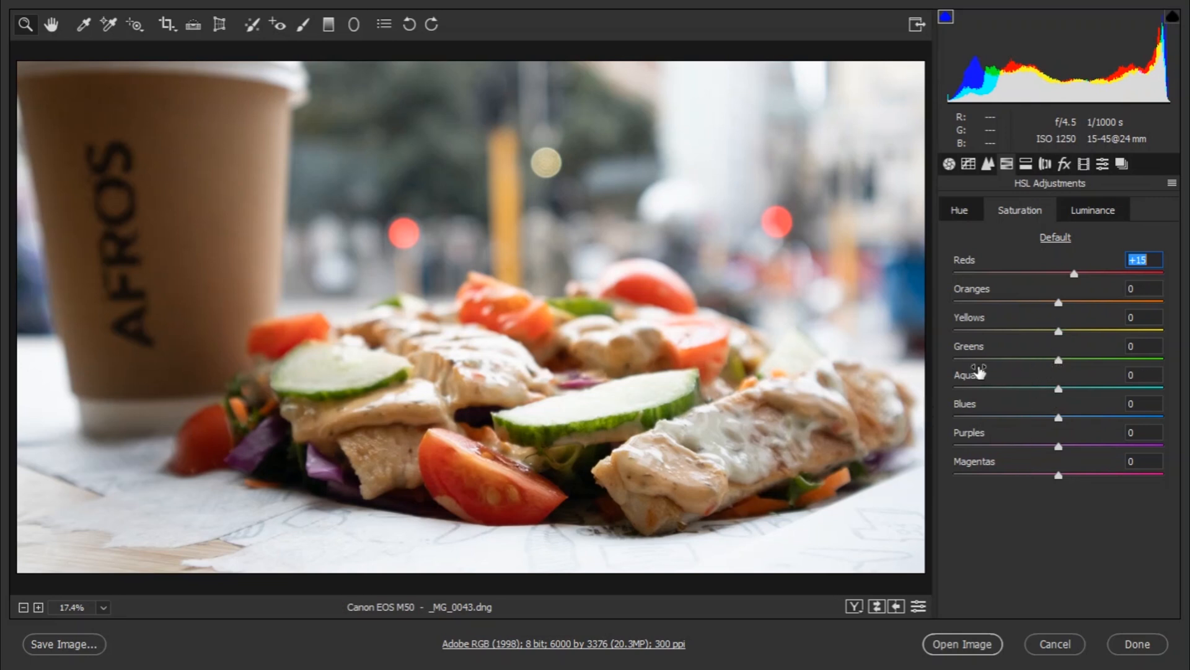
{"action": "mouse_move", "coordinate": [1059, 360]}
{"action": "left_mouse_down"}
{"action": "mouse_move", "coordinate": [981, 365]}
{"action": "mouse_move", "coordinate": [1091, 365]}
{"action": "mouse_move", "coordinate": [1075, 368]}
{"action": "left_mouse_up"}
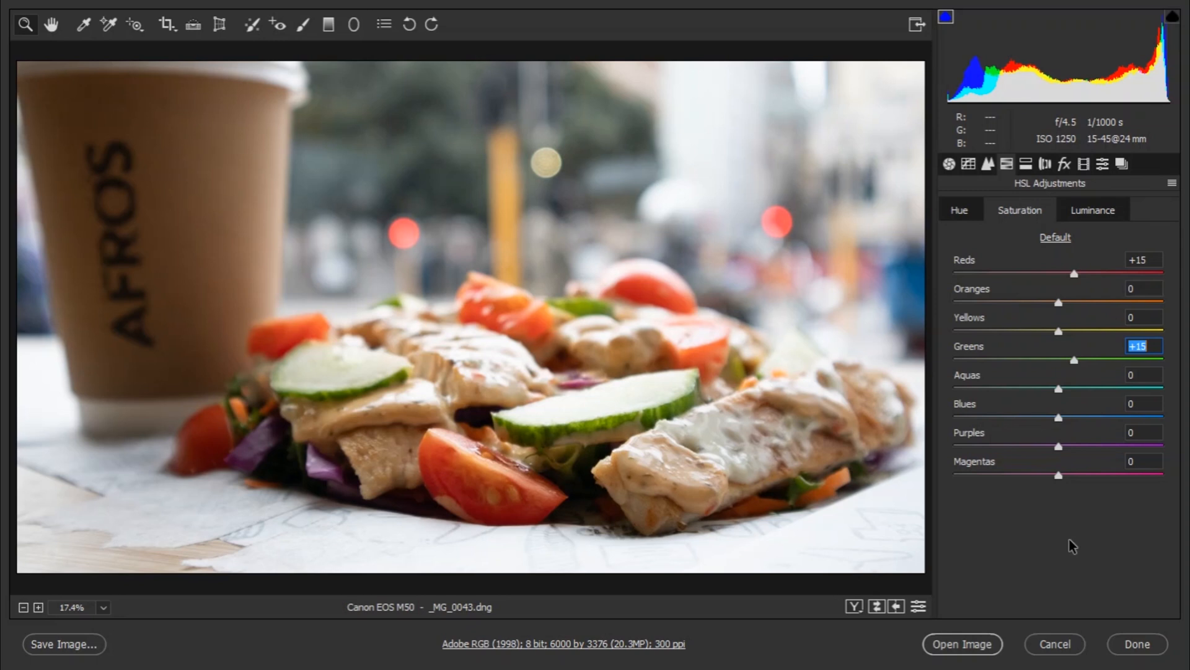
{"action": "left_click", "coordinate": [950, 164]}
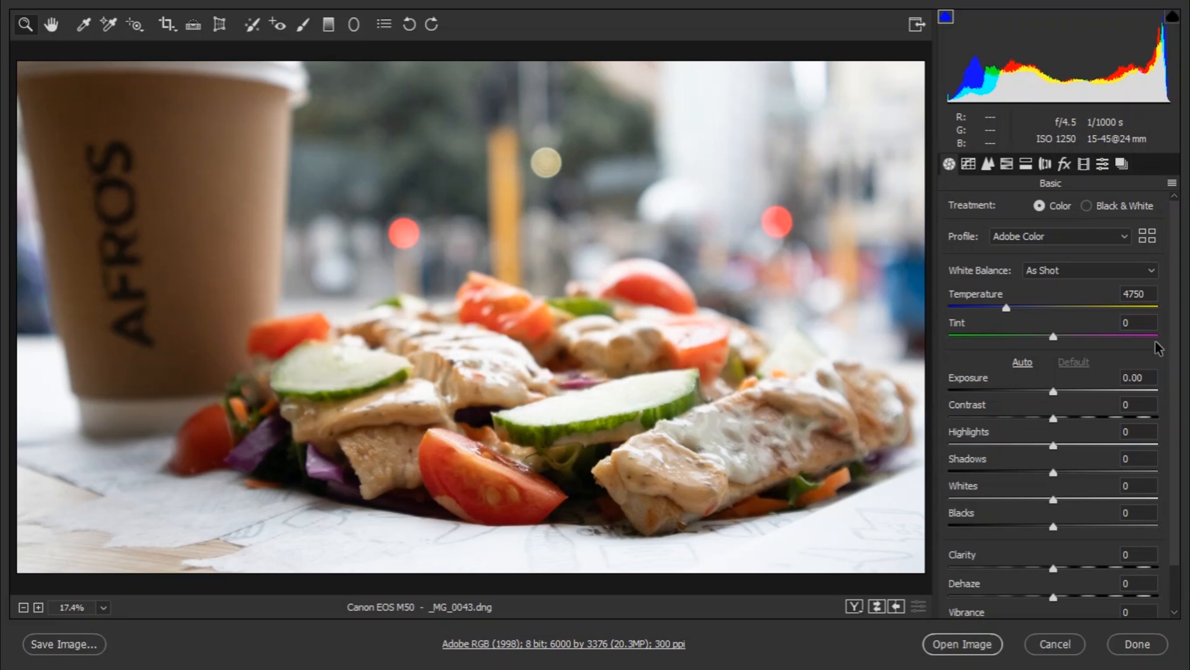
Set Contrast to +10 and Clarity to +15 in the Basic panel.
{"action": "mouse_move", "coordinate": [1055, 421]}
{"action": "left_mouse_down"}
{"action": "mouse_move", "coordinate": [1098, 433]}
{"action": "mouse_move", "coordinate": [1070, 433]}
{"action": "left_mouse_up"}
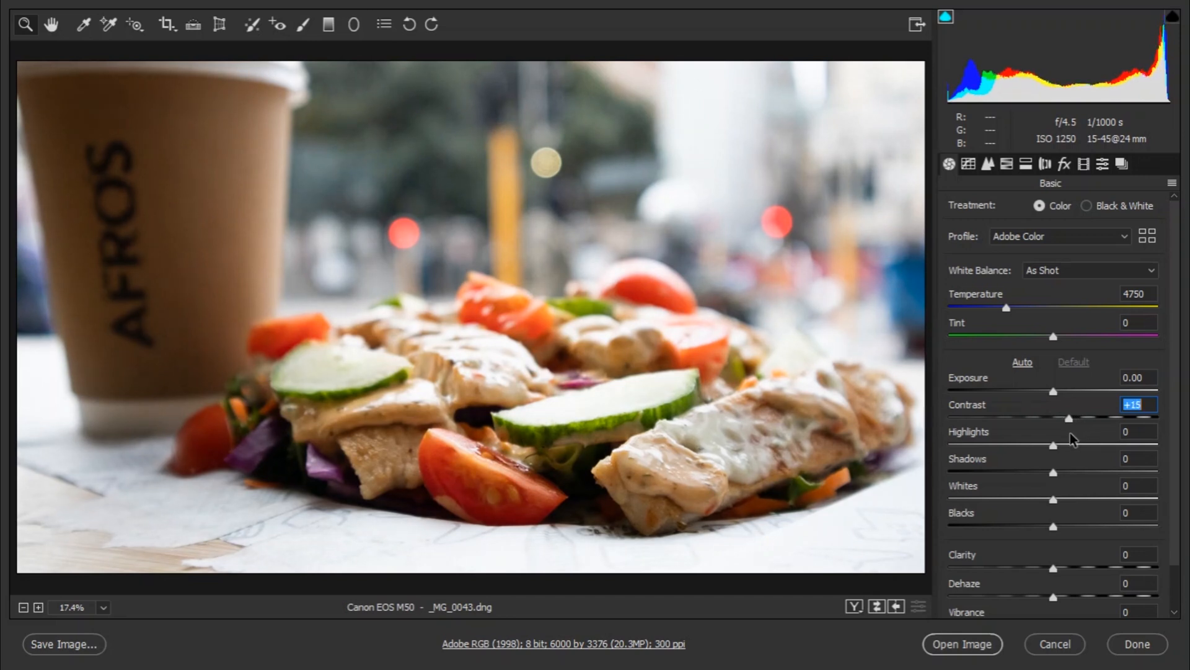
{"action": "left_click_drag", "start_coordinate": [1070, 433], "coordinate": [1064, 435]}
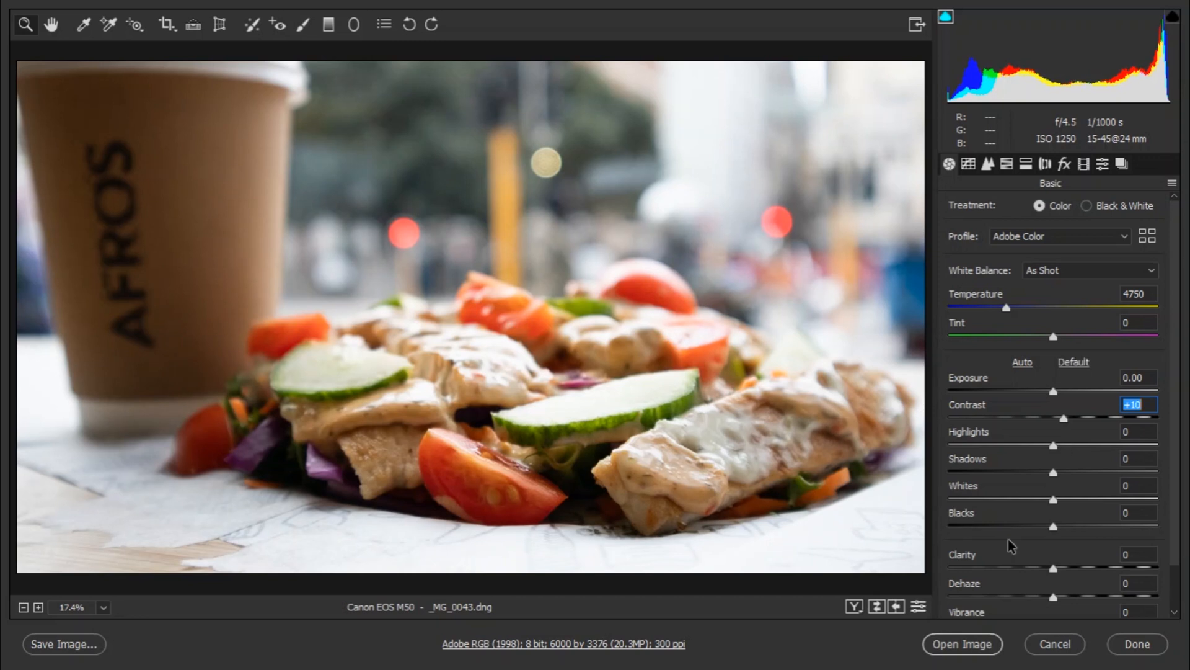
{"action": "scroll", "coordinate": [1180, 447], "scroll_direction": "down", "scroll_amount": 2}
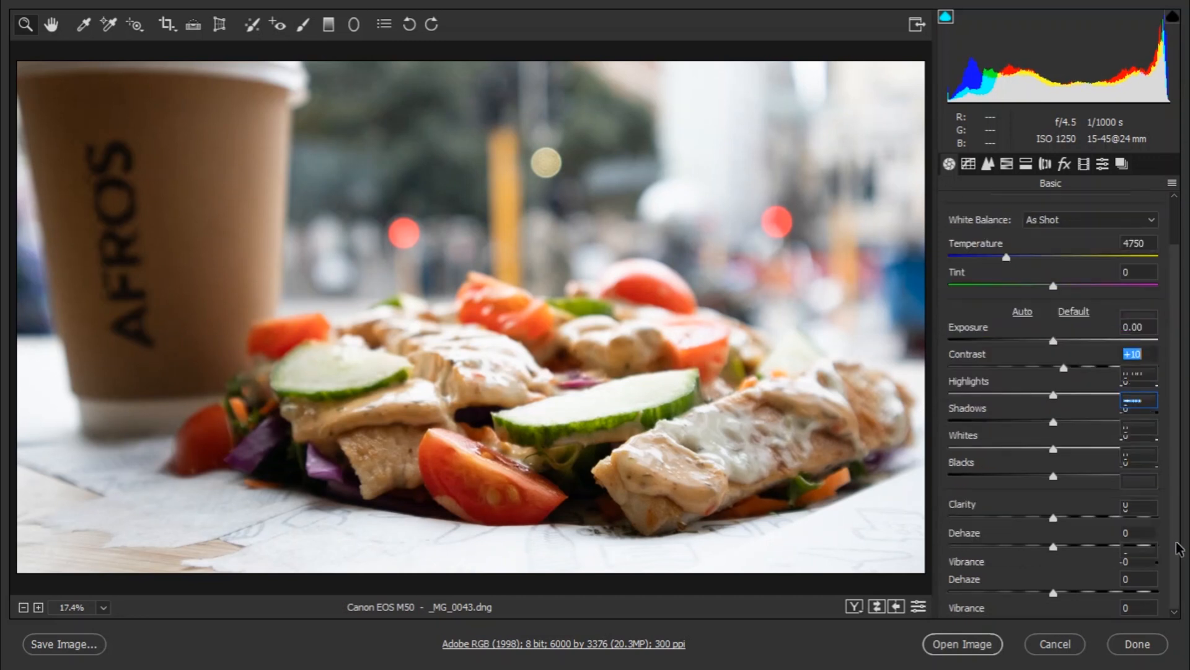
{"action": "mouse_move", "coordinate": [1056, 523]}
{"action": "left_mouse_down"}
{"action": "mouse_move", "coordinate": [1011, 522]}
{"action": "mouse_move", "coordinate": [1073, 527]}
{"action": "left_mouse_up"}
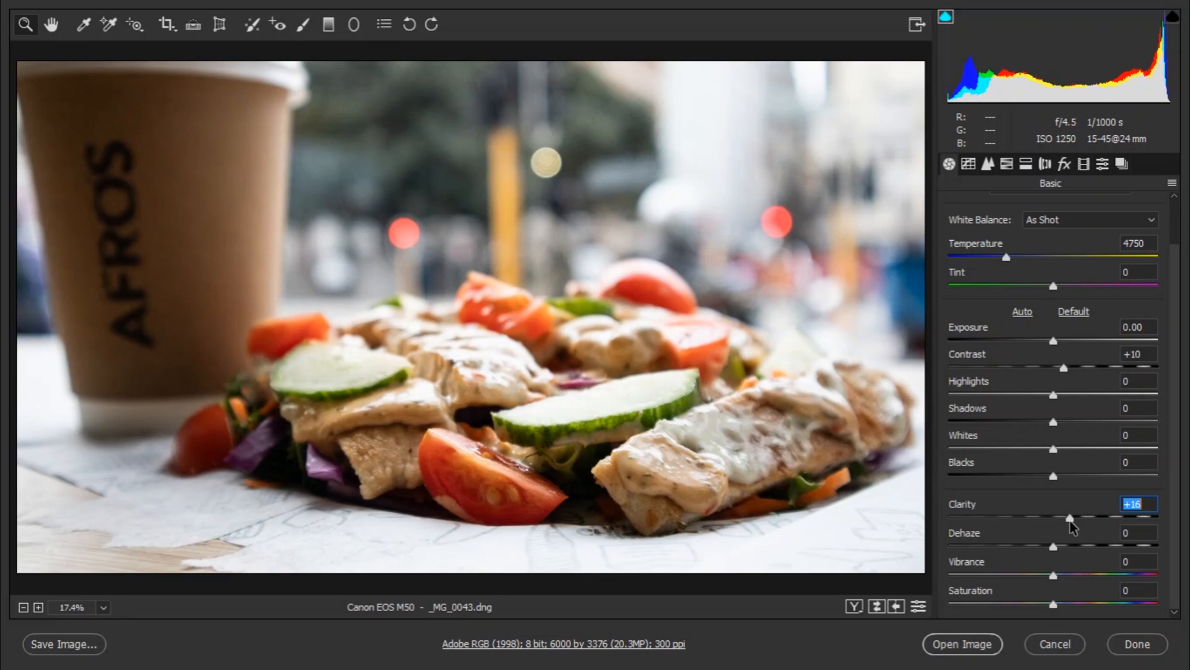
{"action": "left_click_drag", "start_coordinate": [1073, 527], "coordinate": [1071, 526]}
Open the adjusted photo in Photoshop, fit it on screen, and zoom into the lower-left wooden table.
{"action": "left_click", "coordinate": [947, 646]}
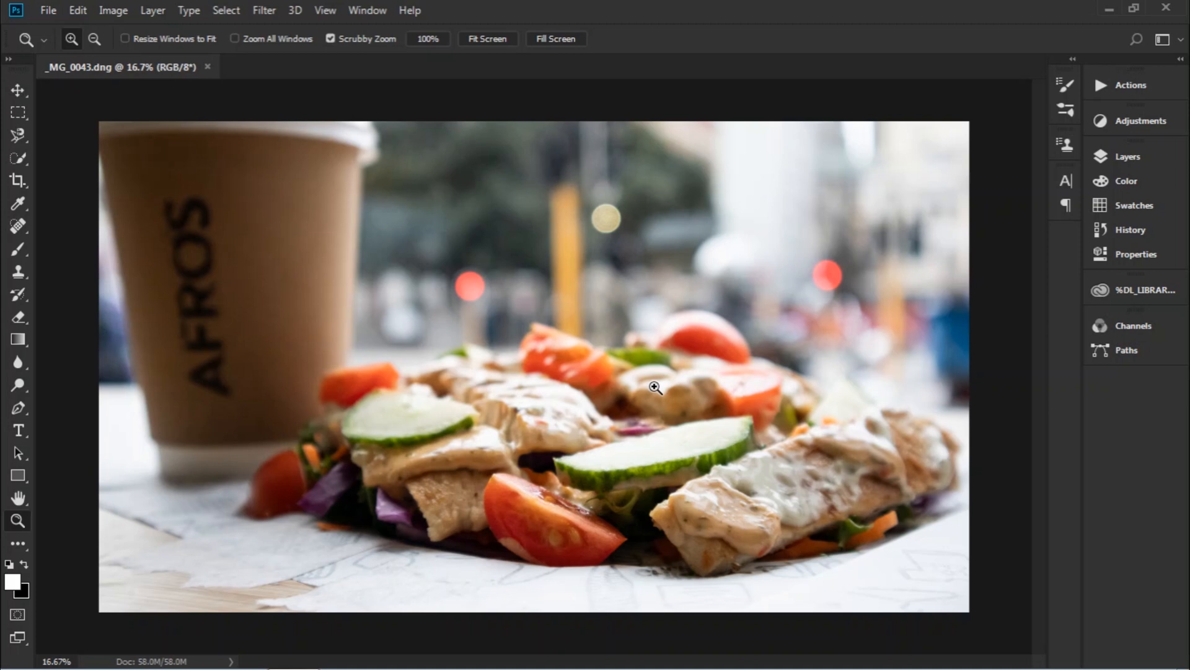
{"action": "left_click", "coordinate": [485, 36]}
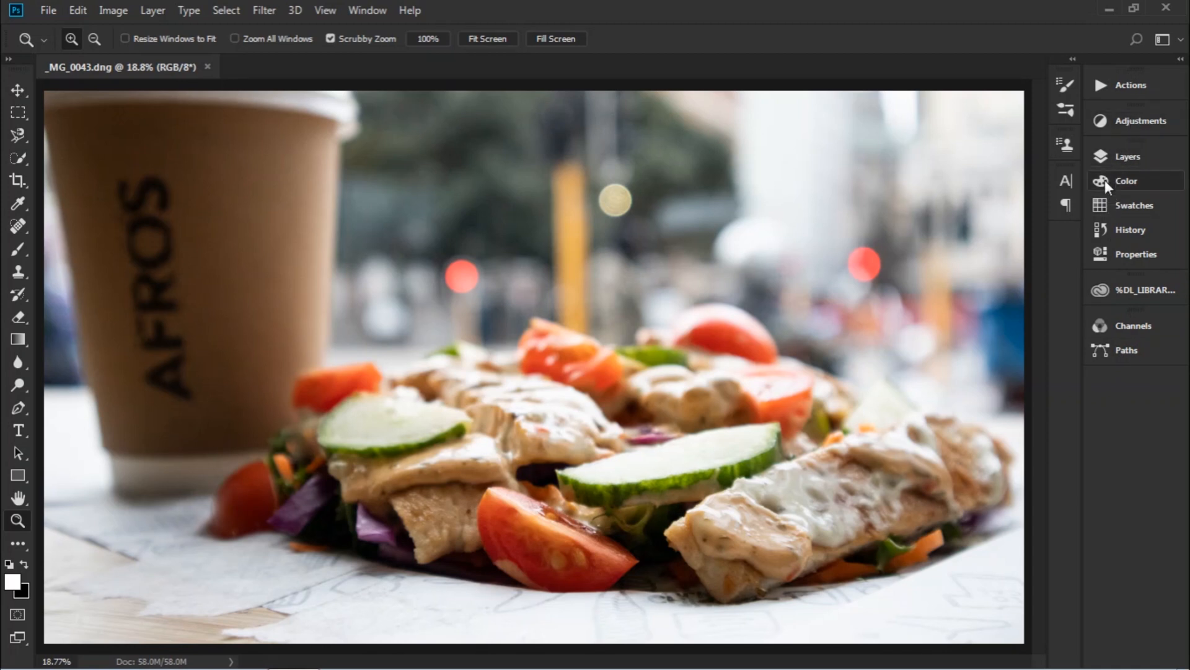
{"action": "left_click_drag", "start_coordinate": [49, 593], "coordinate": [110, 613]}
{"action": "left_click_drag", "start_coordinate": [258, 577], "coordinate": [400, 388]}
{"action": "left_click_drag", "start_coordinate": [532, 355], "coordinate": [544, 353]}
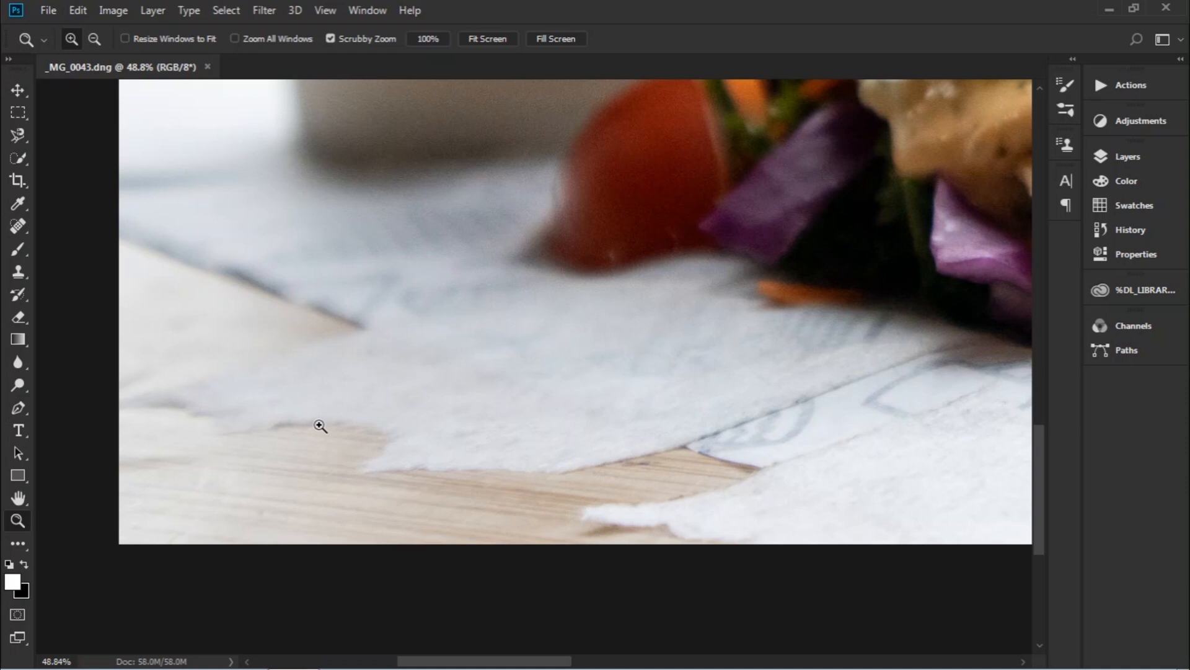
{"action": "key", "text": "w"}
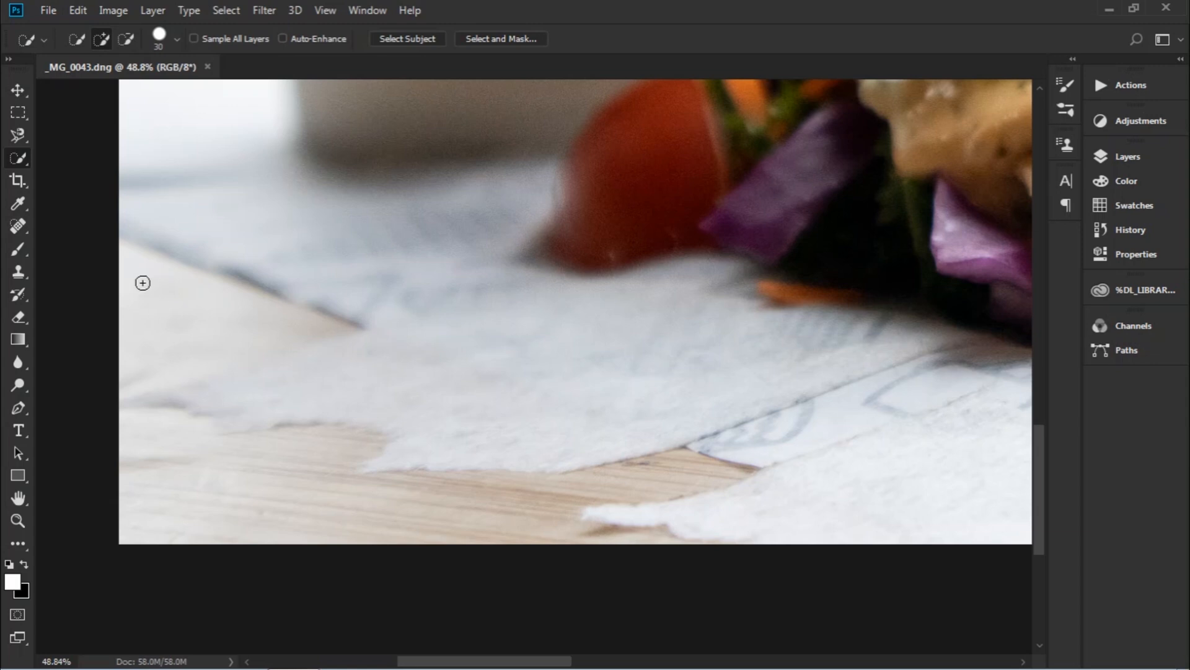
Quick-select the exposed lower-left wood and content-aware fill it with paper texture.
{"action": "left_click", "coordinate": [20, 158]}
{"action": "mouse_move", "coordinate": [725, 470]}
{"action": "left_mouse_down"}
{"action": "mouse_move", "coordinate": [453, 511]}
{"action": "mouse_move", "coordinate": [310, 507]}
{"action": "mouse_move", "coordinate": [239, 483]}
{"action": "left_mouse_up"}
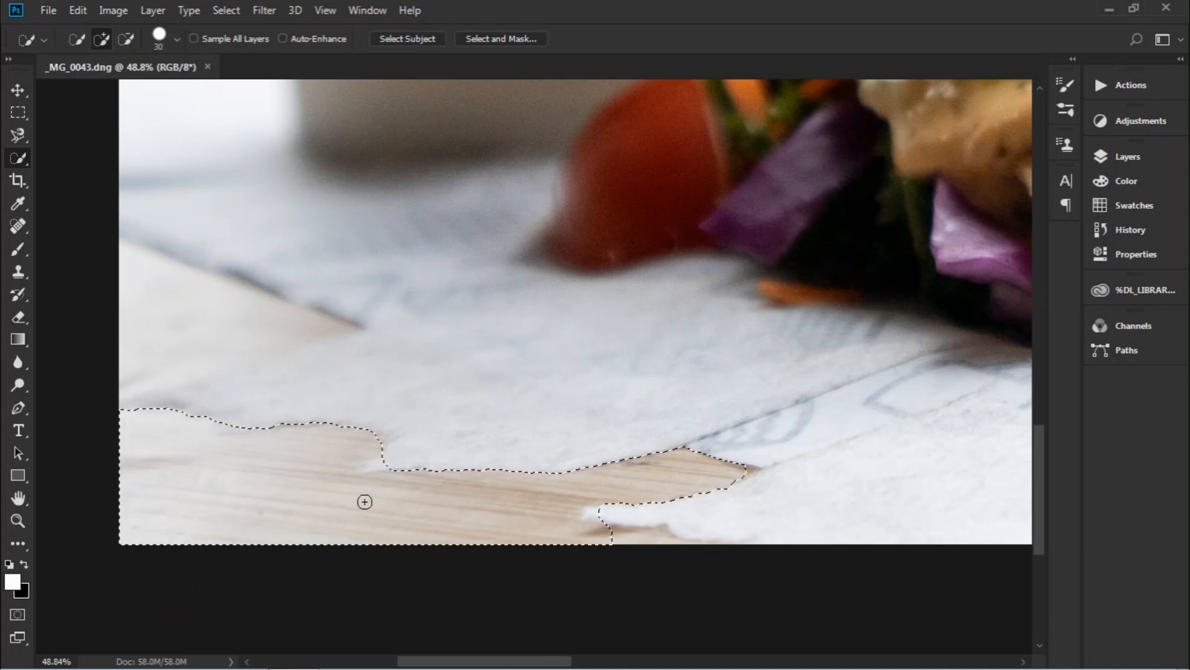
{"action": "key", "text": "shift+BackSpace"}
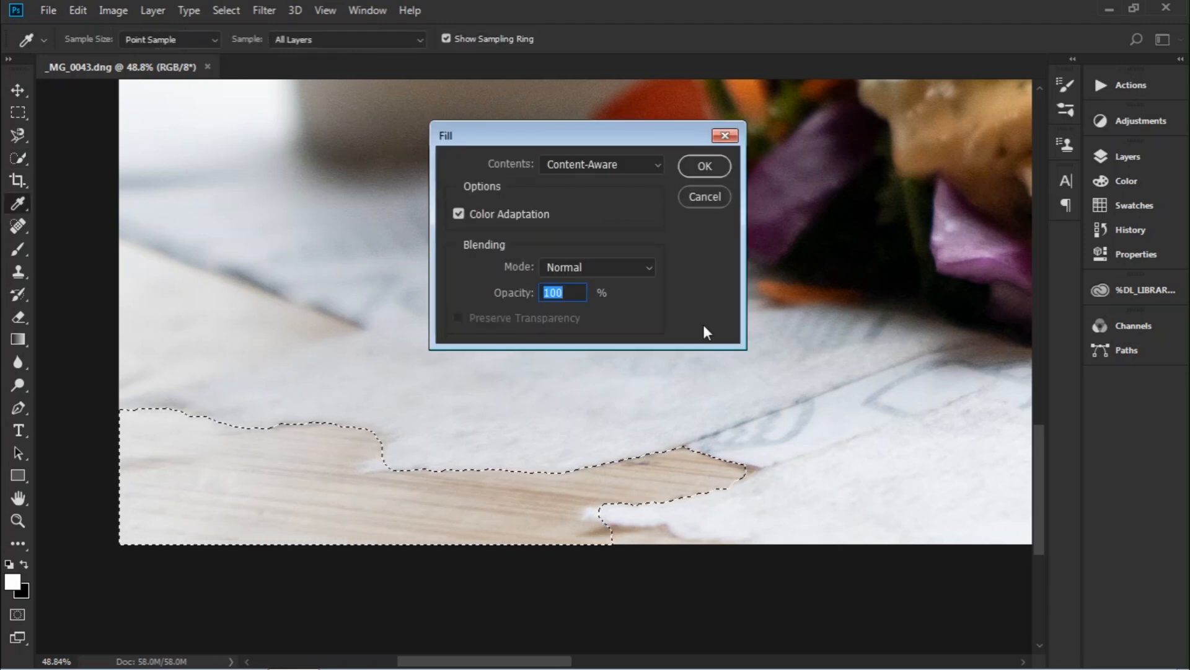
{"action": "left_click", "coordinate": [704, 166]}
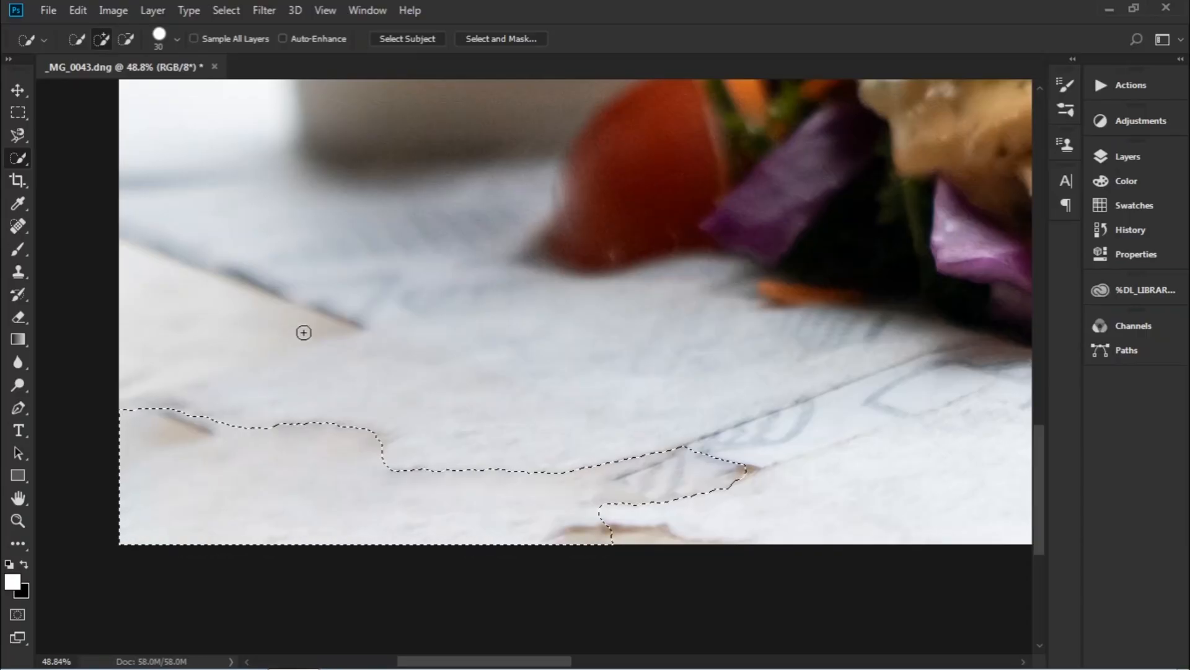
Add the small leftover wood patch on the left edge to the selection.
{"action": "mouse_move", "coordinate": [303, 333]}
{"action": "left_mouse_down"}
{"action": "mouse_move", "coordinate": [160, 281]}
{"action": "mouse_move", "coordinate": [142, 349]}
{"action": "mouse_move", "coordinate": [305, 361]}
{"action": "left_mouse_up"}
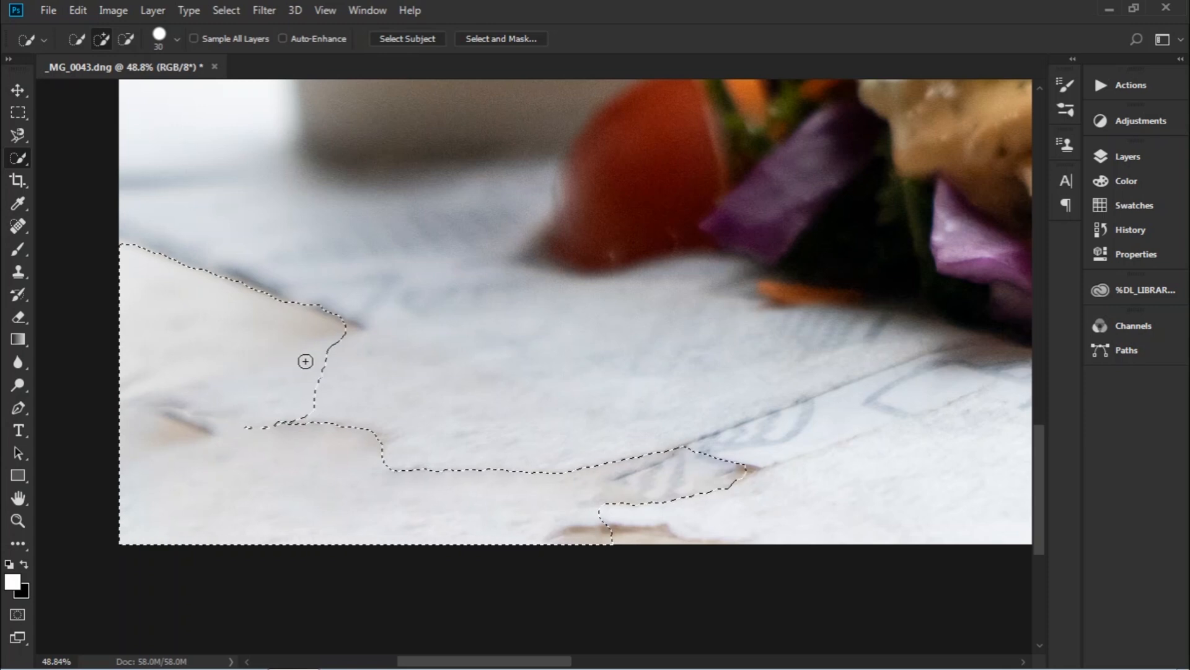
Content-aware fill the selected left-edge wood strip, then deselect.
{"action": "key", "text": "shift+BackSpace"}
{"action": "key", "text": "Return"}
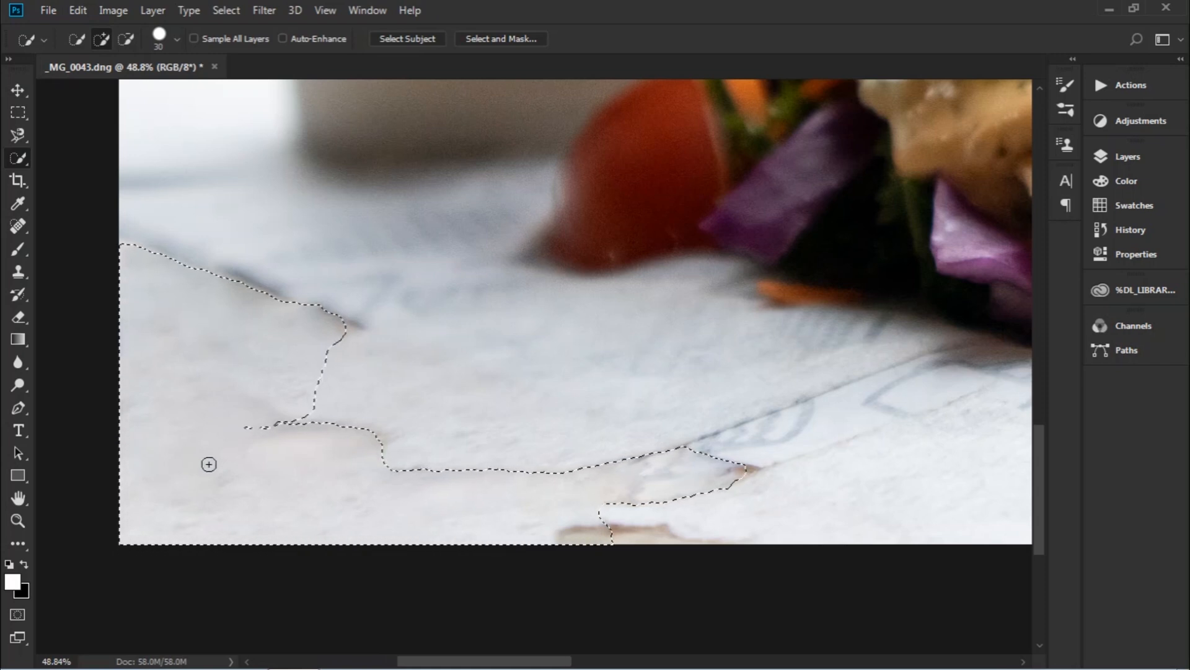
{"action": "right_click", "coordinate": [212, 423]}
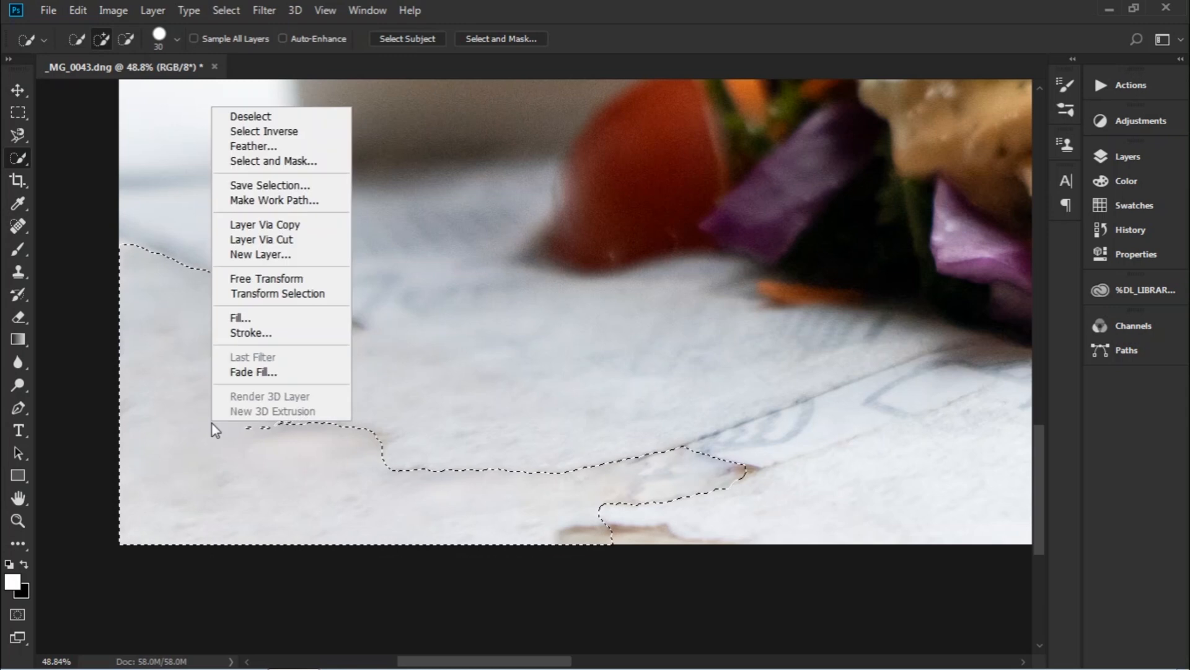
{"action": "left_click", "coordinate": [251, 117]}
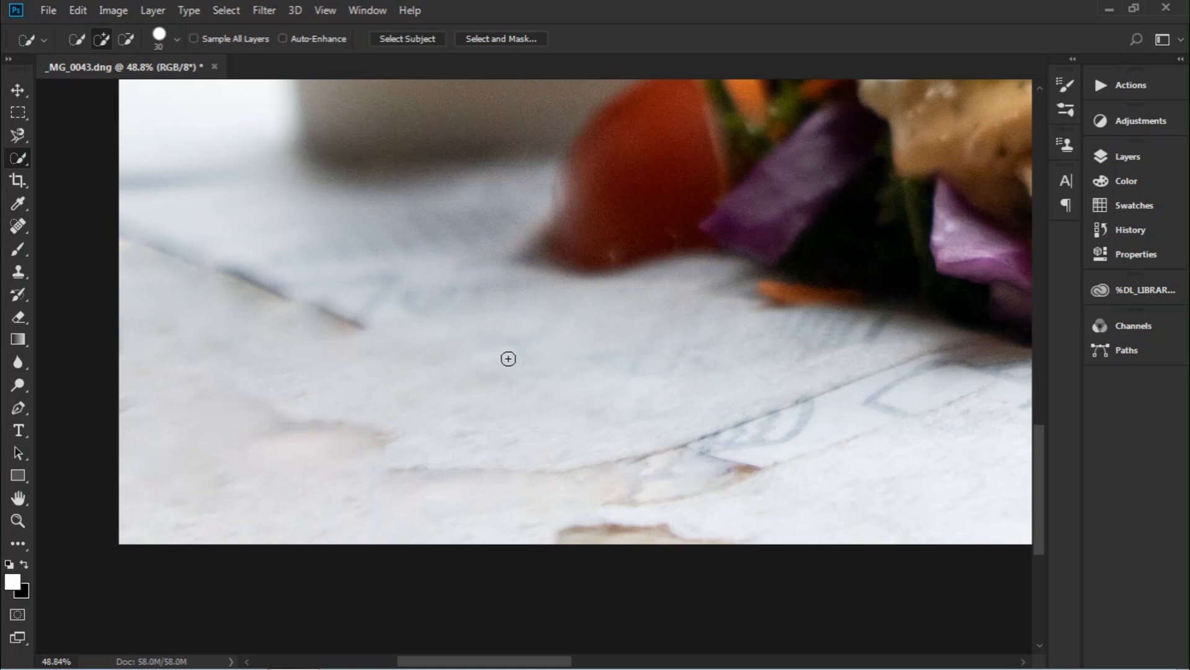
Switch to the Clone Stamp tool, ready to sample a clean source.
{"action": "key", "text": "s"}
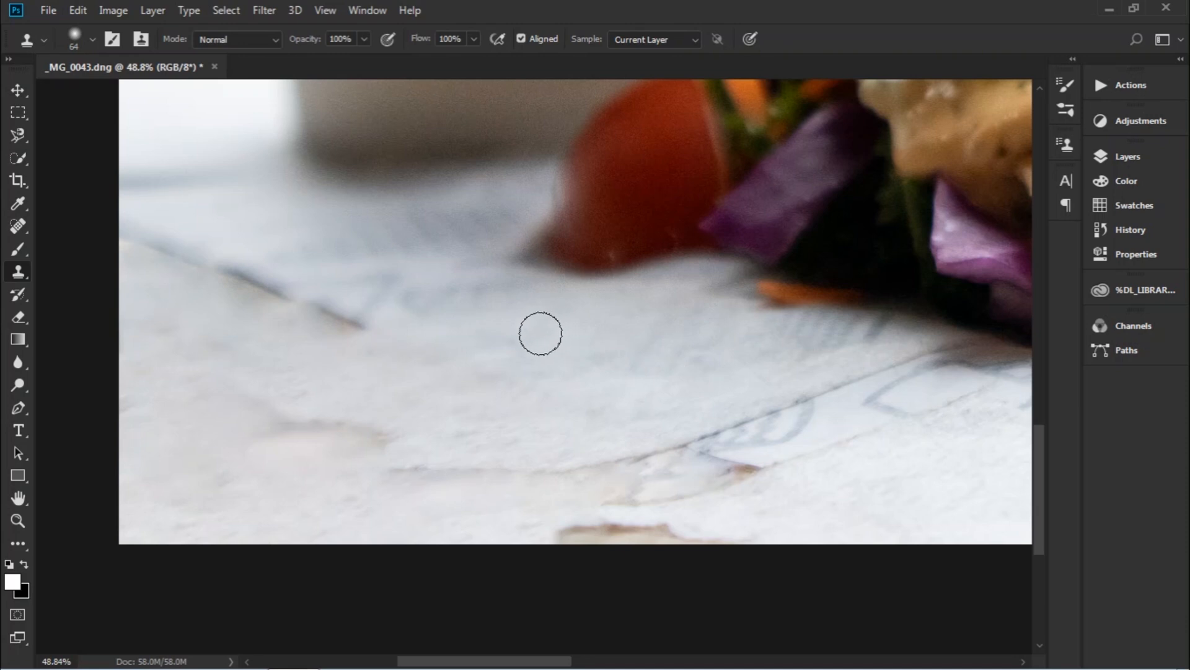
{"action": "key", "text": "alt"}
Clone clean cloth over the dark crease line and the streaks near the middle.
{"action": "mouse_move", "coordinate": [706, 441]}
{"action": "left_mouse_down"}
{"action": "mouse_move", "coordinate": [709, 430]}
{"action": "mouse_move", "coordinate": [590, 463]}
{"action": "mouse_move", "coordinate": [439, 471]}
{"action": "mouse_move", "coordinate": [404, 465]}
{"action": "mouse_move", "coordinate": [454, 466]}
{"action": "mouse_move", "coordinate": [407, 449]}
{"action": "mouse_move", "coordinate": [383, 463]}
{"action": "mouse_move", "coordinate": [287, 419]}
{"action": "mouse_move", "coordinate": [366, 429]}
{"action": "mouse_move", "coordinate": [250, 426]}
{"action": "left_mouse_up"}
{"action": "left_click", "coordinate": [607, 375], "text": "alt"}
{"action": "left_click", "coordinate": [607, 379], "text": "alt"}
{"action": "left_click", "coordinate": [597, 411], "text": "alt"}
{"action": "left_click_drag", "start_coordinate": [369, 340], "coordinate": [258, 285]}
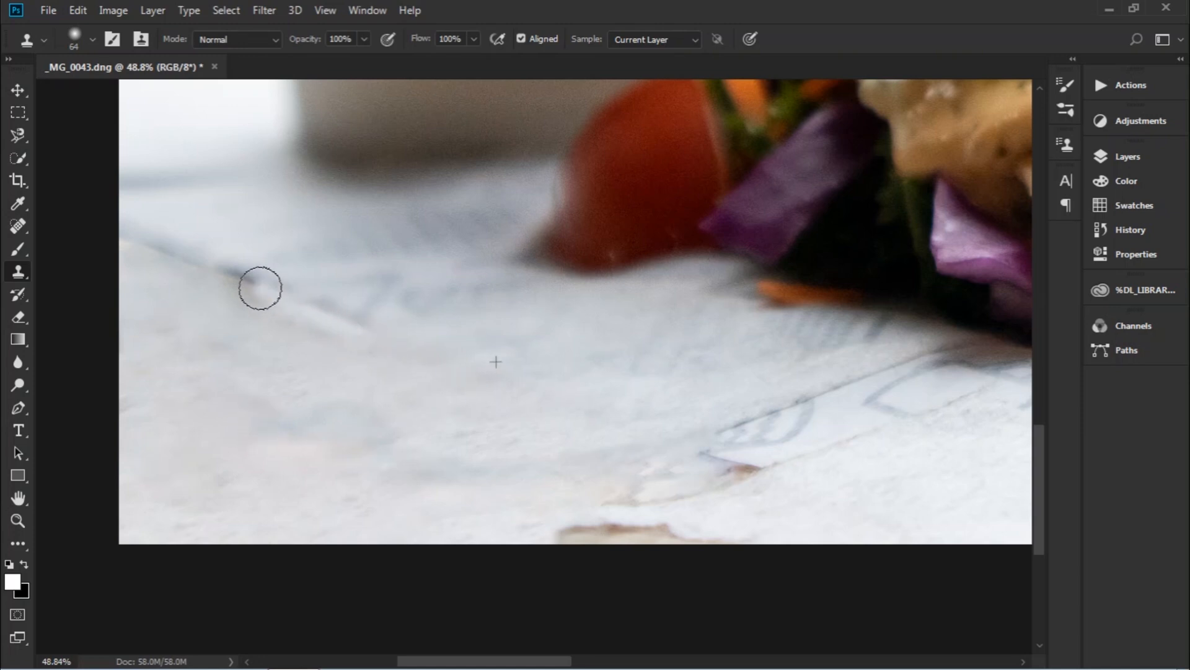
{"action": "left_click", "coordinate": [449, 296], "text": "alt"}
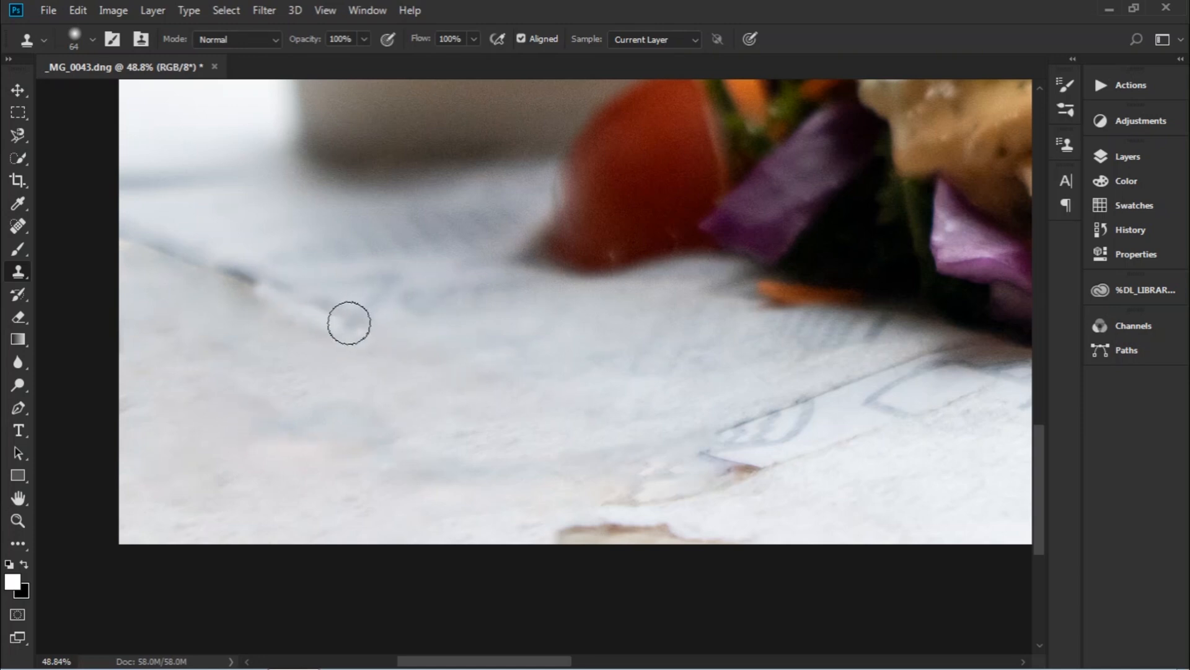
{"action": "mouse_move", "coordinate": [363, 328]}
{"action": "left_mouse_down"}
{"action": "mouse_move", "coordinate": [280, 287]}
{"action": "mouse_move", "coordinate": [168, 255]}
{"action": "mouse_move", "coordinate": [295, 316]}
{"action": "left_mouse_up"}
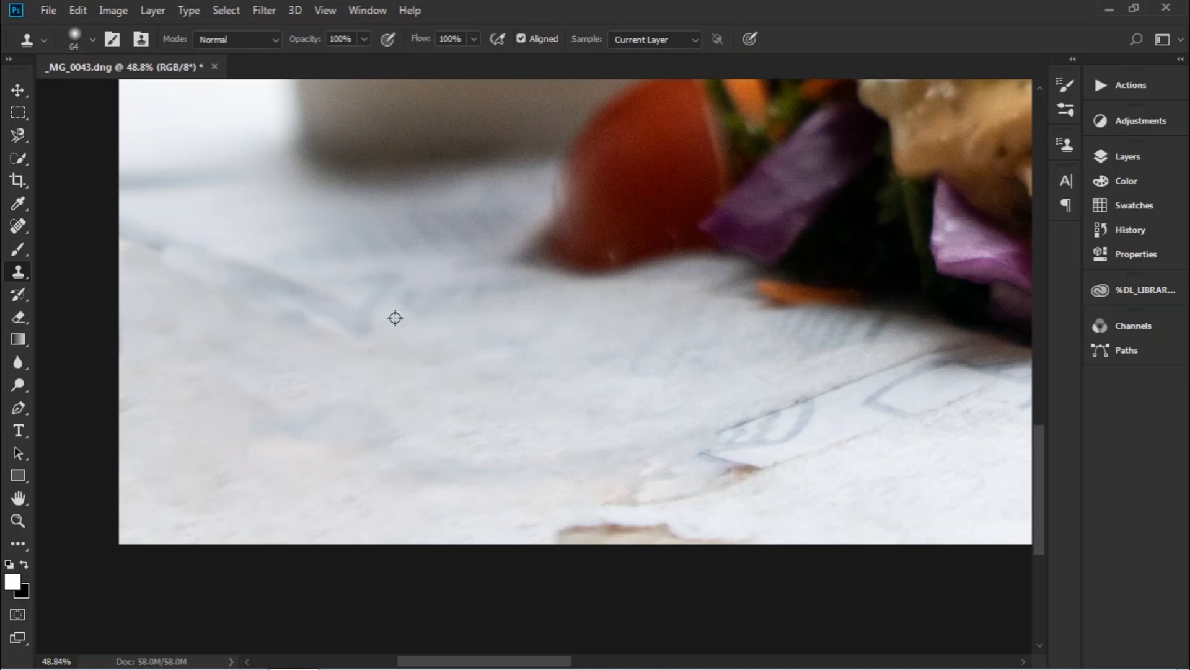
{"action": "left_click", "coordinate": [165, 380], "text": "alt"}
{"action": "mouse_move", "coordinate": [372, 343]}
{"action": "left_mouse_down"}
{"action": "mouse_move", "coordinate": [322, 321]}
{"action": "mouse_move", "coordinate": [285, 349]}
{"action": "mouse_move", "coordinate": [287, 314]}
{"action": "mouse_move", "coordinate": [216, 281]}
{"action": "mouse_move", "coordinate": [329, 328]}
{"action": "left_mouse_up"}
Clone over the streaks on the left and the brown streak along the bottom.
{"action": "left_click", "coordinate": [238, 447], "text": "alt"}
{"action": "left_click", "coordinate": [218, 402], "text": "alt"}
{"action": "left_click_drag", "start_coordinate": [150, 238], "coordinate": [120, 223]}
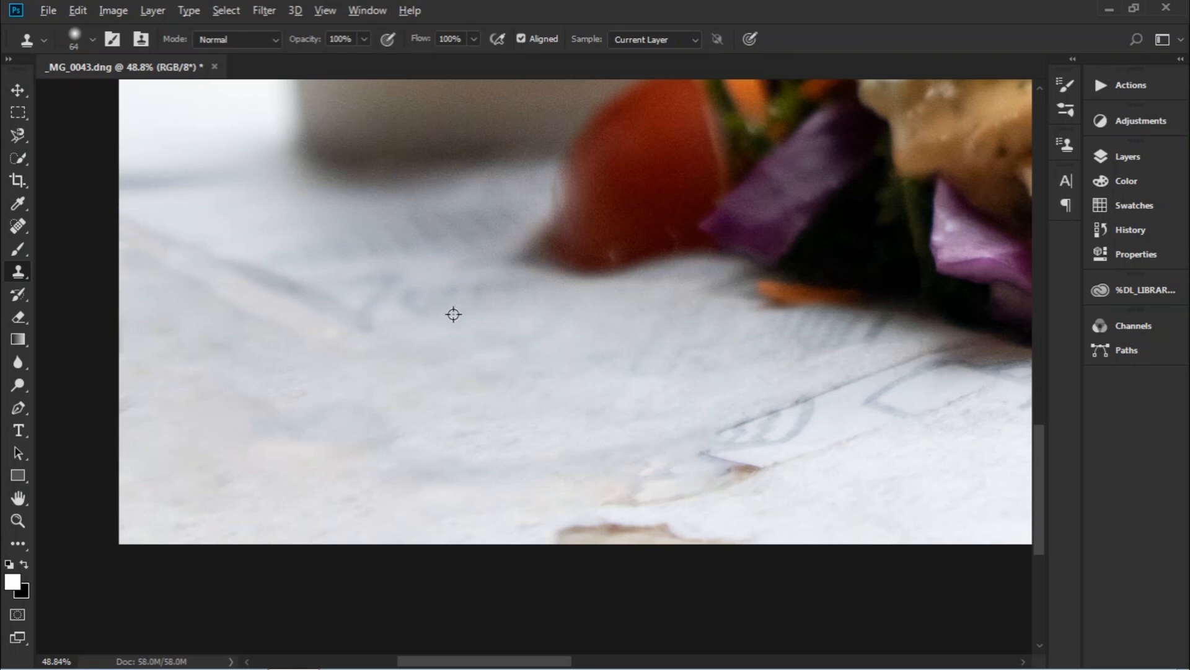
{"action": "left_click", "coordinate": [340, 393], "text": "alt"}
{"action": "mouse_move", "coordinate": [369, 313]}
{"action": "left_mouse_down"}
{"action": "mouse_move", "coordinate": [227, 257]}
{"action": "mouse_move", "coordinate": [398, 337]}
{"action": "mouse_move", "coordinate": [214, 254]}
{"action": "left_mouse_up"}
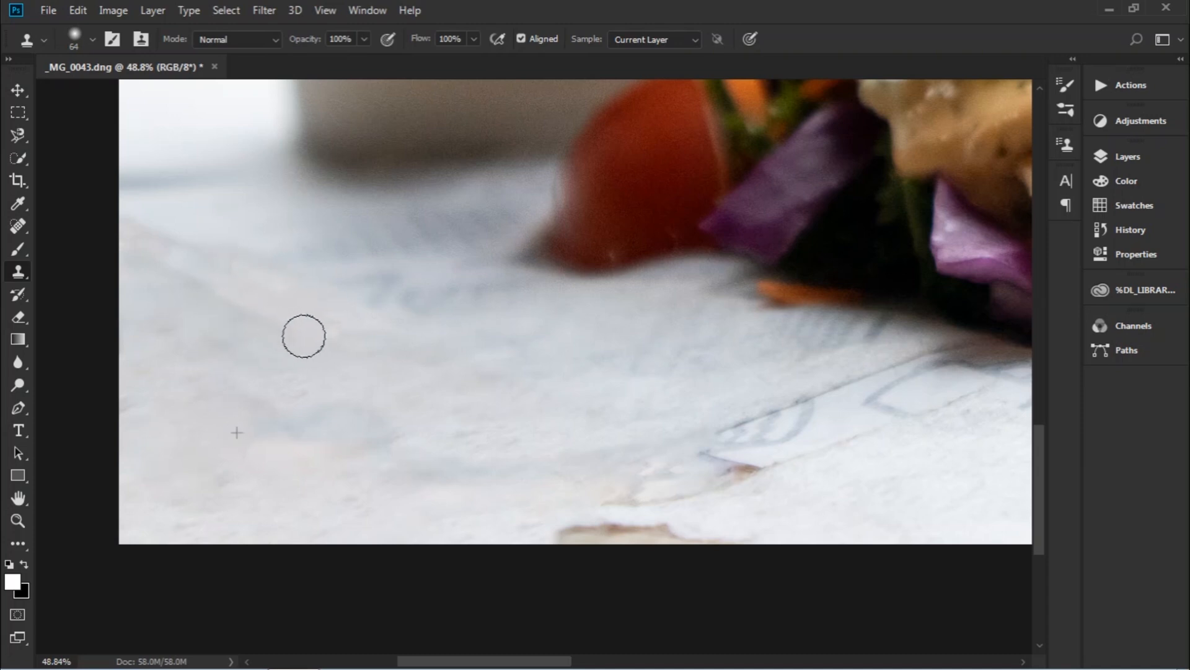
{"action": "left_click", "coordinate": [508, 385], "text": "alt"}
{"action": "mouse_move", "coordinate": [573, 537]}
{"action": "left_mouse_down"}
{"action": "mouse_move", "coordinate": [680, 537]}
{"action": "mouse_move", "coordinate": [546, 528]}
{"action": "mouse_move", "coordinate": [641, 529]}
{"action": "left_mouse_up"}
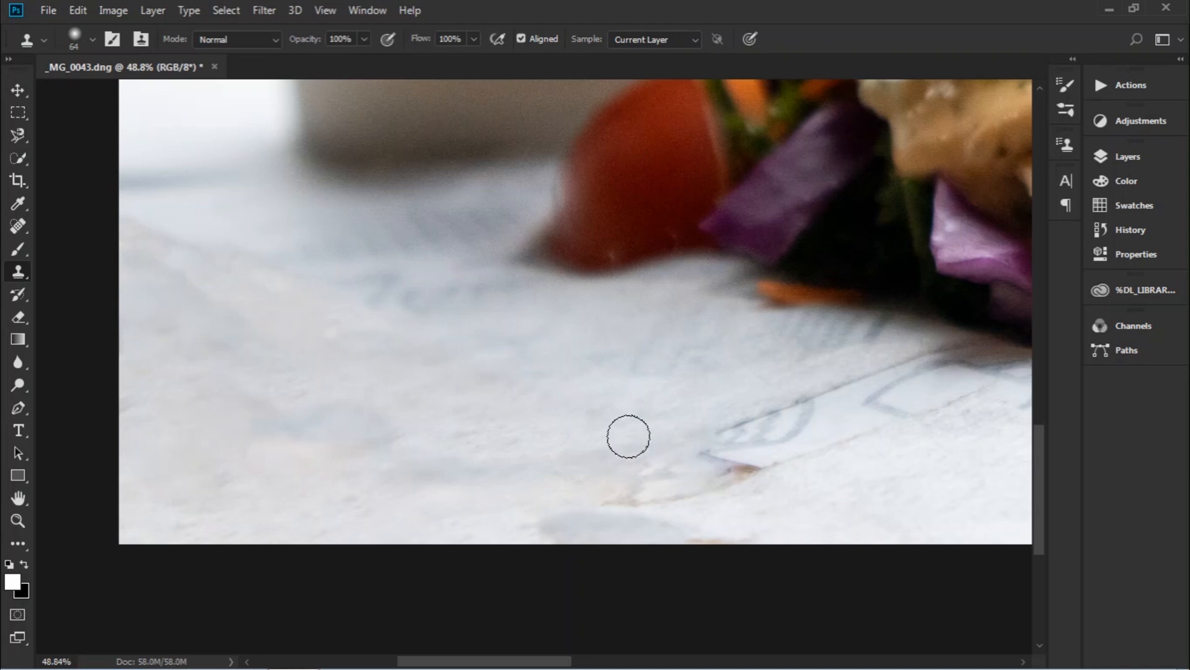
Enlarge the brush to 102 px and clone away the tan streak, bluish spot and diagonal line.
{"action": "right_click", "coordinate": [549, 400]}
{"action": "left_click", "coordinate": [696, 423]}
{"action": "left_click", "coordinate": [441, 397], "text": "alt"}
{"action": "left_click_drag", "start_coordinate": [686, 451], "coordinate": [768, 476]}
{"action": "left_click", "coordinate": [428, 417], "text": "alt"}
{"action": "mouse_move", "coordinate": [518, 473]}
{"action": "left_mouse_down"}
{"action": "mouse_move", "coordinate": [721, 482]}
{"action": "mouse_move", "coordinate": [585, 478]}
{"action": "mouse_move", "coordinate": [629, 513]}
{"action": "mouse_move", "coordinate": [697, 526]}
{"action": "left_mouse_up"}
{"action": "left_click", "coordinate": [430, 387], "text": "alt"}
{"action": "left_click_drag", "start_coordinate": [663, 458], "coordinate": [850, 388]}
{"action": "left_click", "coordinate": [391, 427], "text": "alt"}
{"action": "mouse_move", "coordinate": [752, 469]}
{"action": "left_mouse_down"}
{"action": "mouse_move", "coordinate": [918, 409]}
{"action": "mouse_move", "coordinate": [826, 405]}
{"action": "mouse_move", "coordinate": [883, 387]}
{"action": "mouse_move", "coordinate": [949, 376]}
{"action": "mouse_move", "coordinate": [972, 404]}
{"action": "mouse_move", "coordinate": [880, 359]}
{"action": "mouse_move", "coordinate": [946, 383]}
{"action": "left_mouse_up"}
Even out the darker cloth tone on the left, then fit the whole photo on screen.
{"action": "left_click", "coordinate": [559, 411], "text": "alt"}
{"action": "left_click", "coordinate": [586, 368], "text": "alt"}
{"action": "mouse_move", "coordinate": [415, 458]}
{"action": "left_mouse_down"}
{"action": "mouse_move", "coordinate": [216, 399]}
{"action": "mouse_move", "coordinate": [232, 406]}
{"action": "left_mouse_up"}
{"action": "left_click", "coordinate": [648, 393], "text": "alt"}
{"action": "left_click_drag", "start_coordinate": [326, 400], "coordinate": [219, 374]}
{"action": "key", "text": "z"}
{"action": "key", "text": "ctrl+0"}
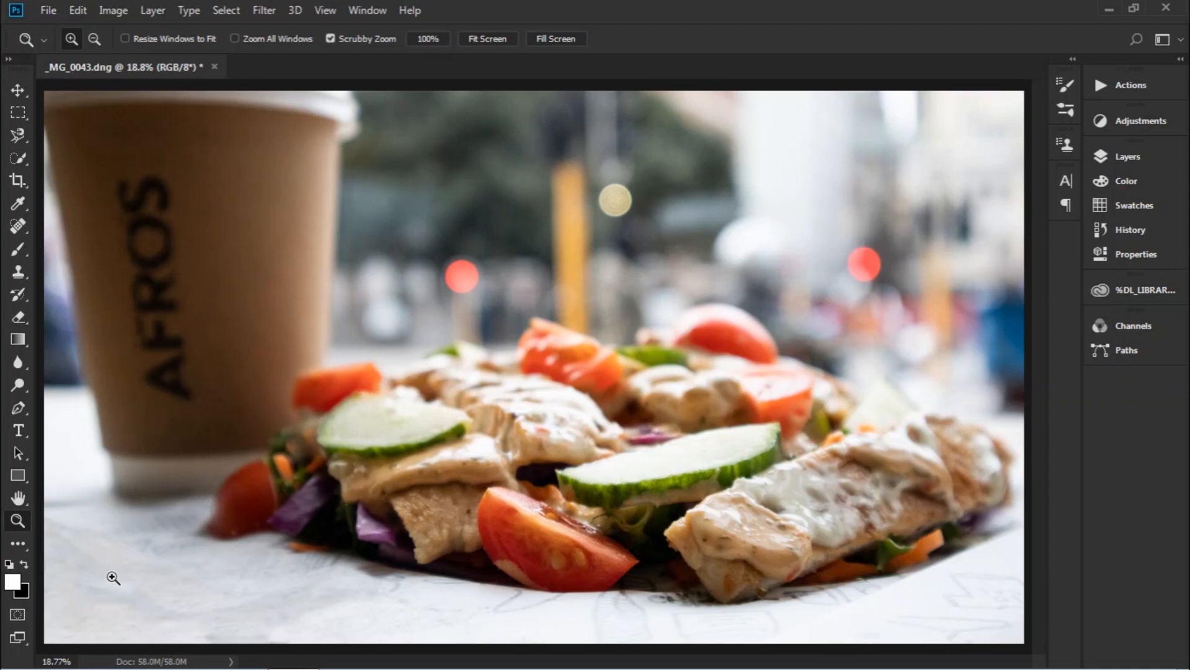
Add a Hue/Saturation adjustment layer with Saturation set to +10.
{"action": "left_click", "coordinate": [1149, 120]}
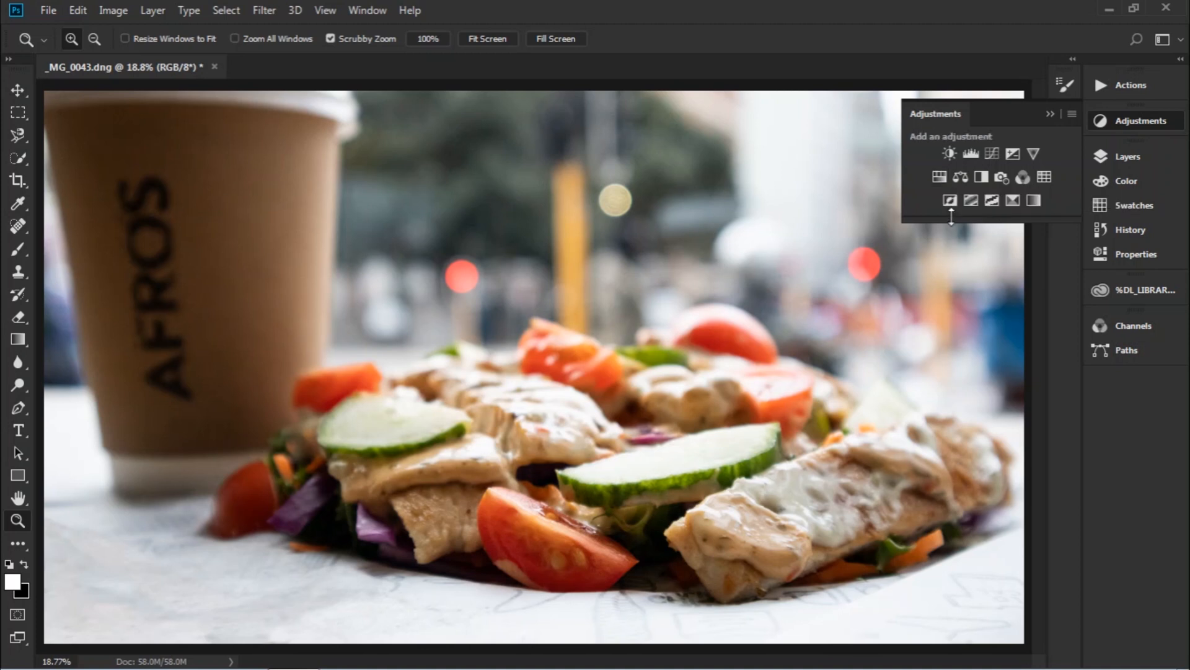
{"action": "left_click", "coordinate": [941, 183]}
{"action": "left_click_drag", "start_coordinate": [952, 307], "coordinate": [962, 305]}
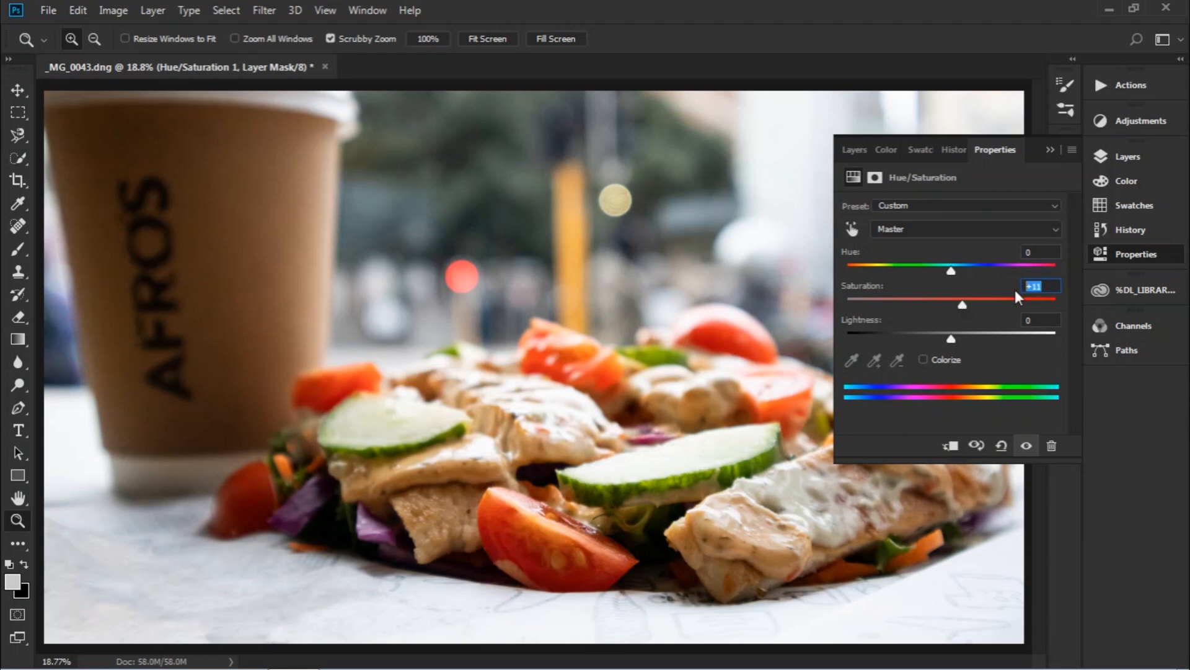
{"action": "type", "text": "10"}
{"action": "left_click", "coordinate": [1051, 144]}
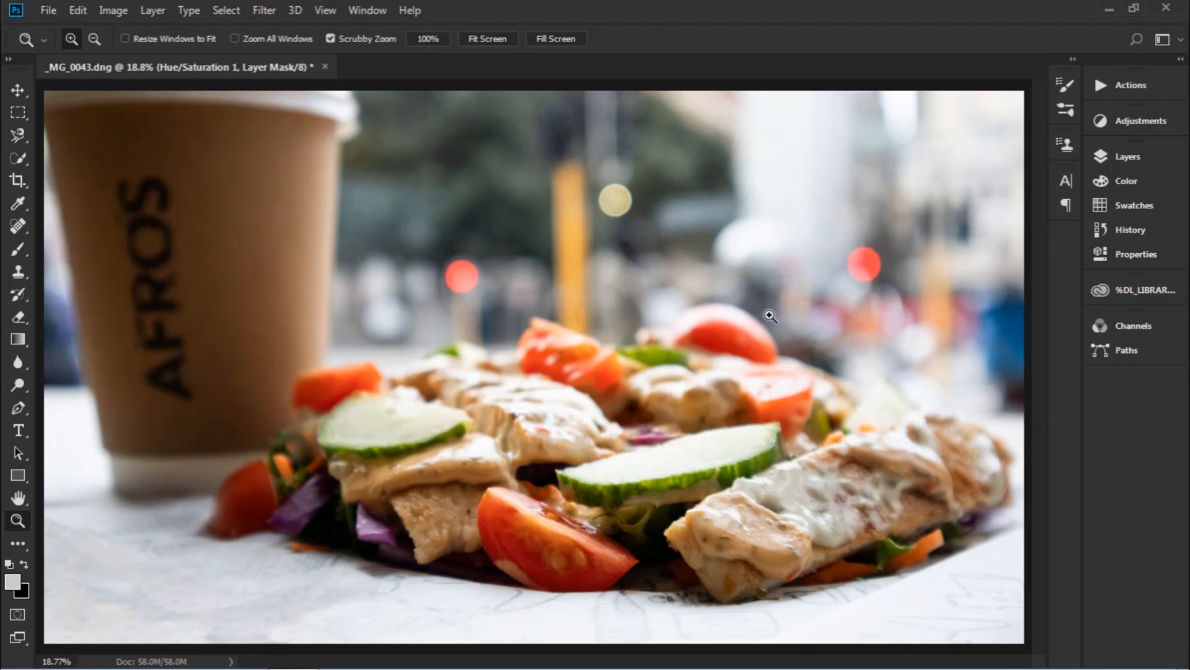
Add an Exposure adjustment layer with Gamma Correction set to 0.95.
{"action": "left_click", "coordinate": [1121, 121]}
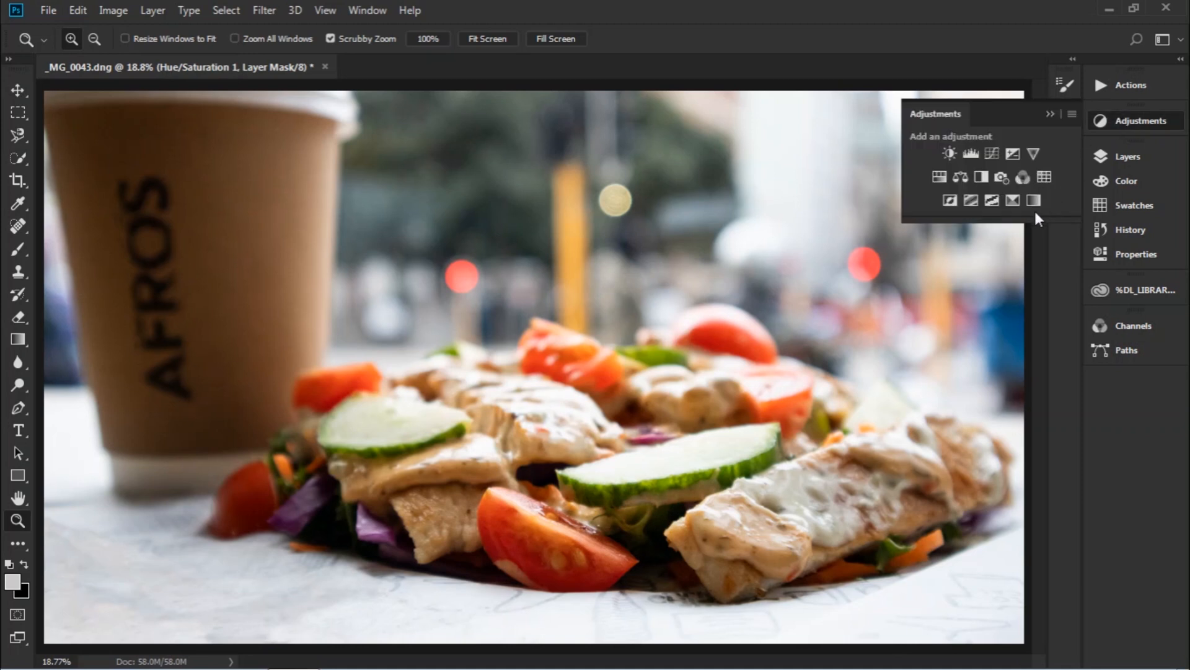
{"action": "left_click", "coordinate": [1012, 154]}
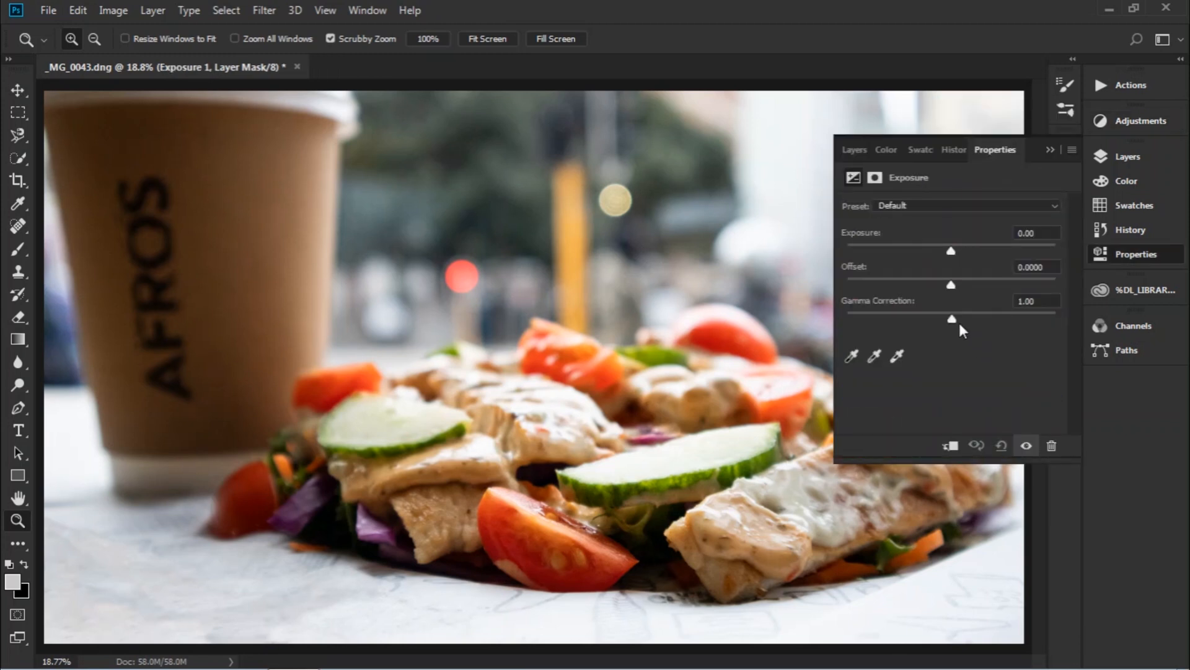
{"action": "left_click_drag", "start_coordinate": [952, 320], "coordinate": [957, 319]}
{"action": "left_click", "coordinate": [1058, 299]}
{"action": "key", "text": "BackSpace"}
{"action": "type", "text": "5"}
{"action": "left_click", "coordinate": [1051, 151]}
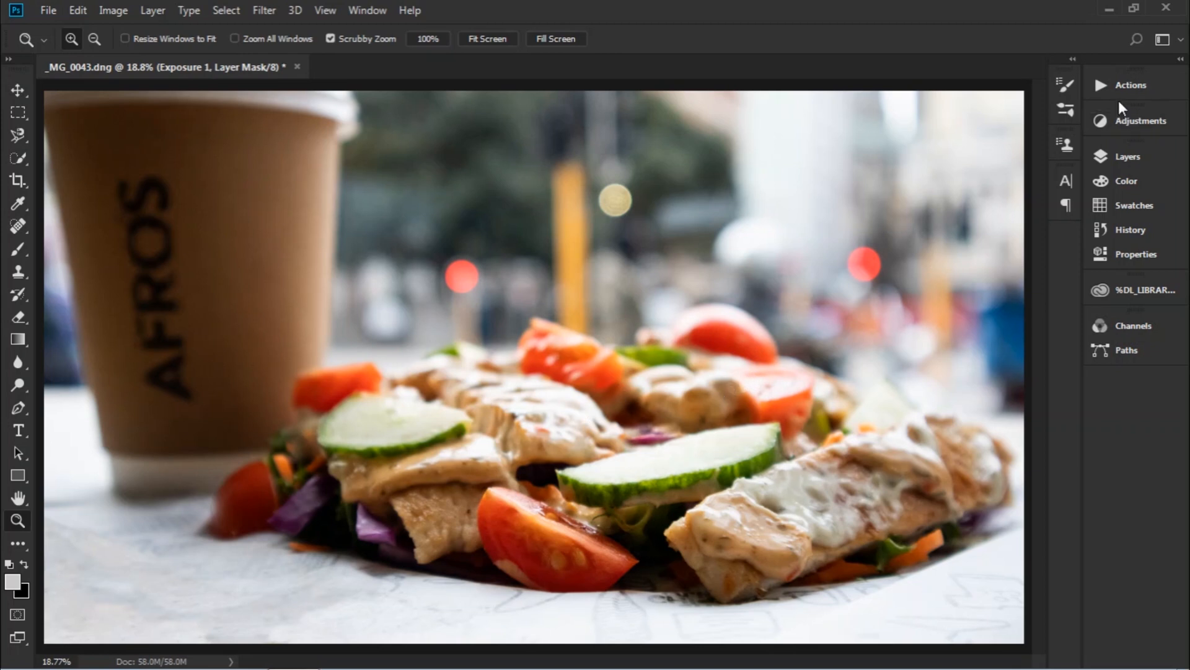
Run the recorded action's Vibrance step, accepting Vibrance +50 and Saturation +15.
{"action": "left_click", "coordinate": [1111, 82]}
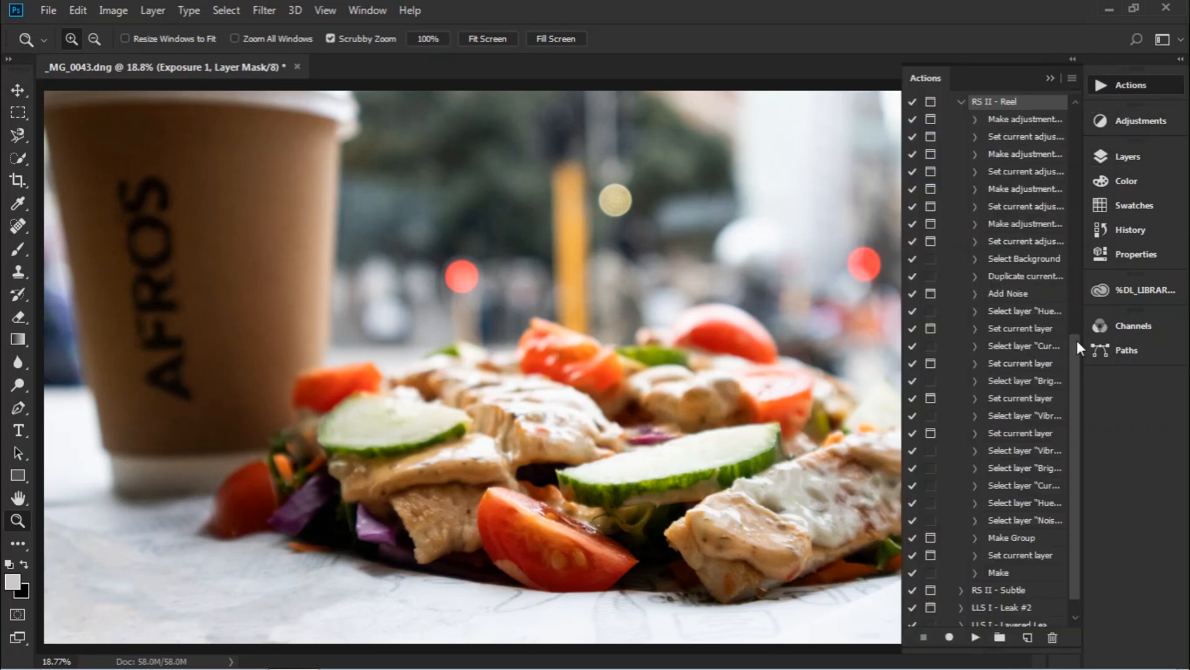
{"action": "scroll", "coordinate": [1073, 330], "scroll_direction": "up", "scroll_amount": 2}
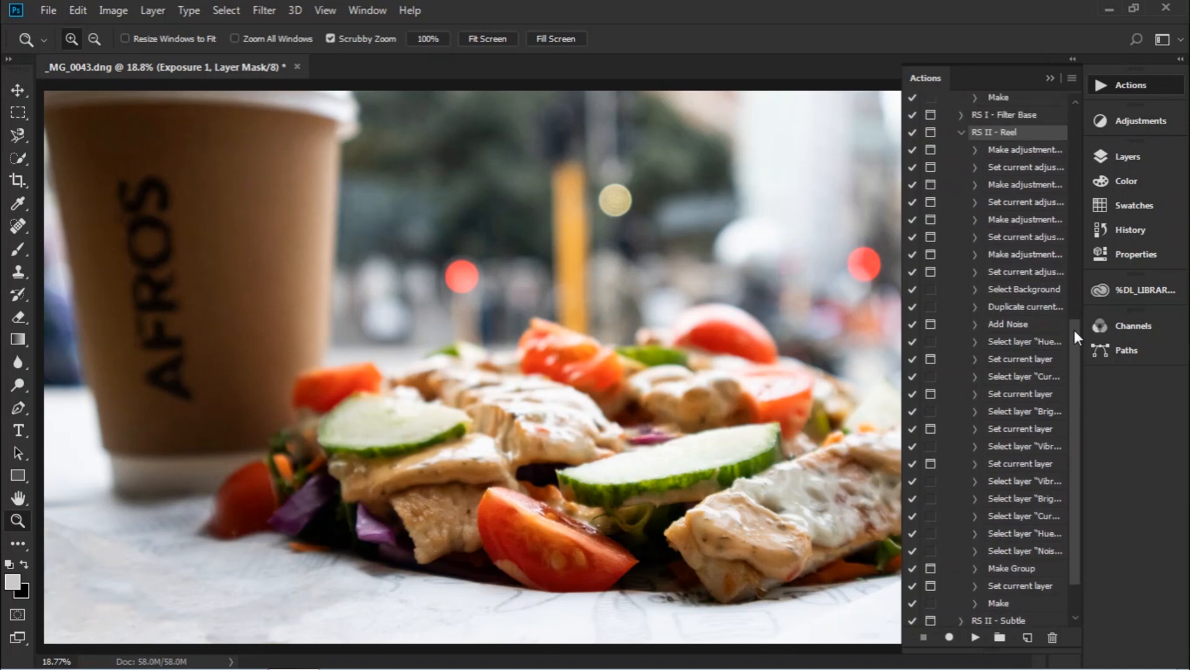
{"action": "double_click", "coordinate": [1026, 254]}
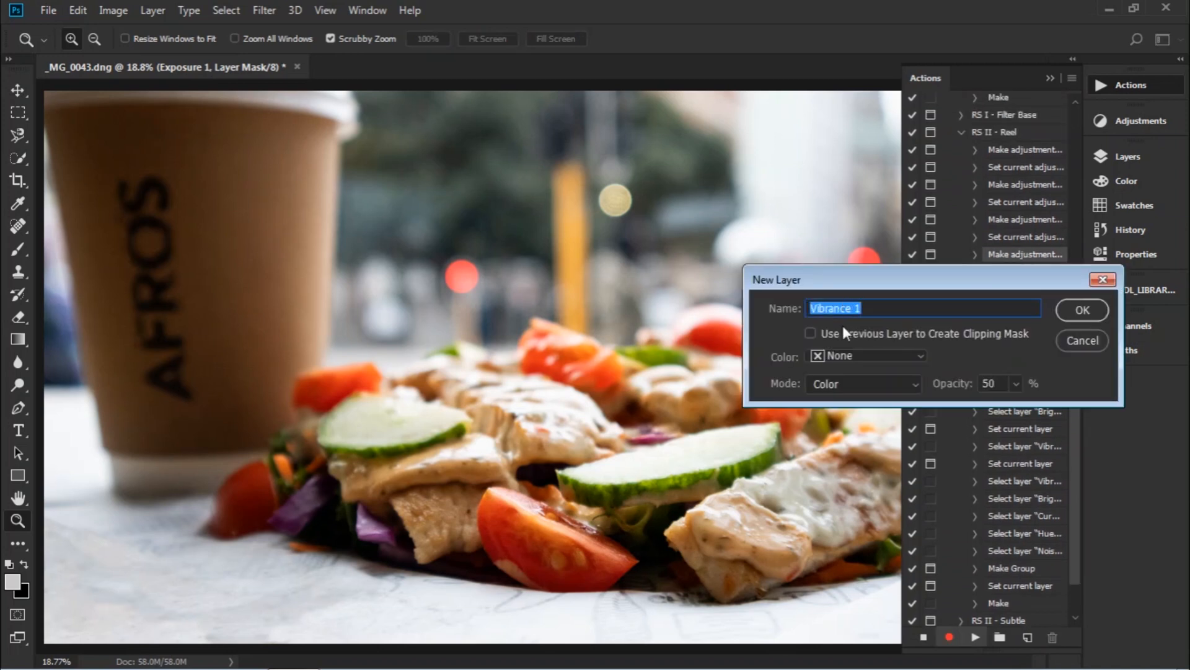
{"action": "left_click", "coordinate": [1070, 314]}
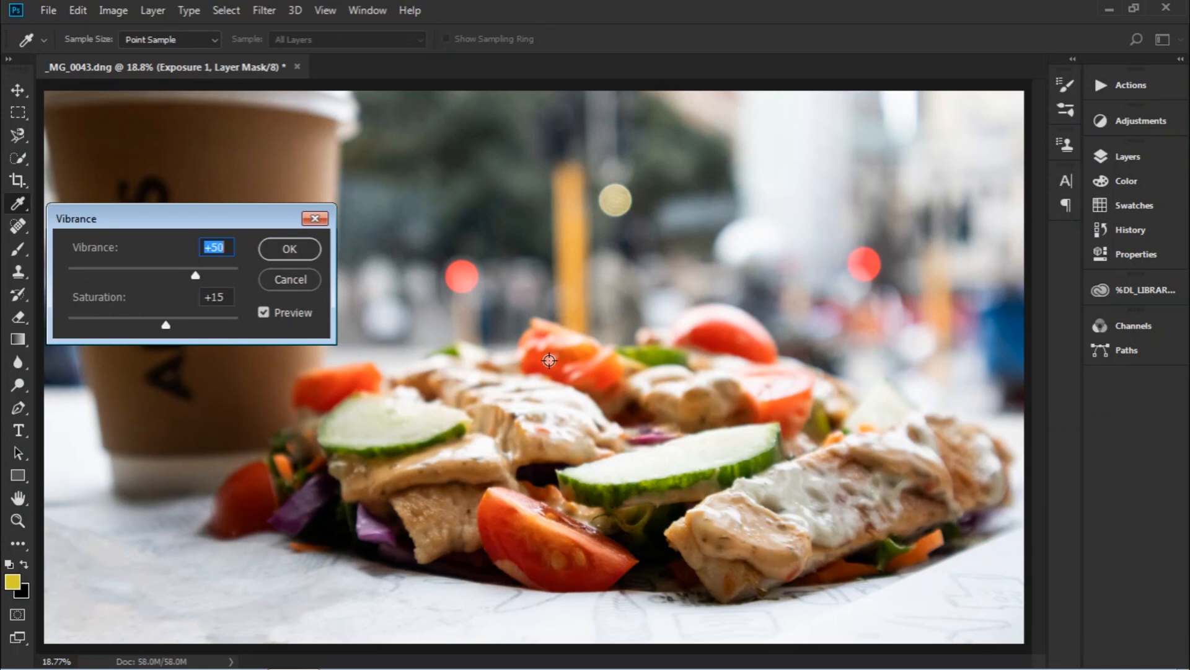
{"action": "left_click", "coordinate": [289, 249]}
{"action": "key", "text": "z"}
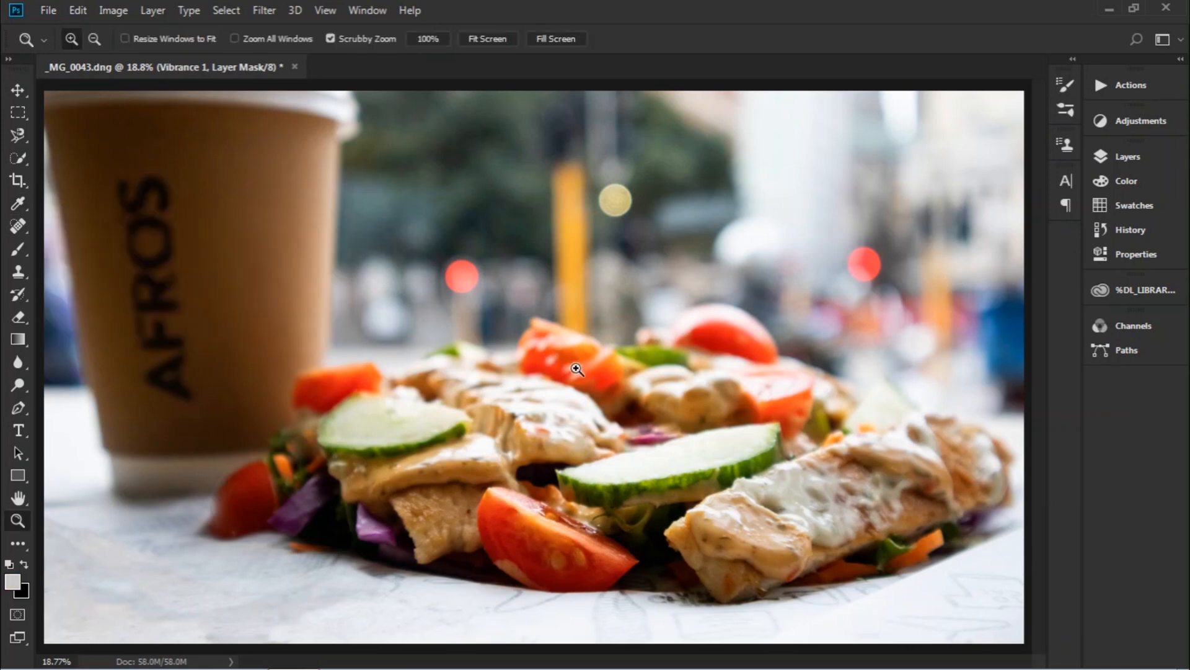
Browse the adjustment types list without adding a new adjustment.
{"action": "left_click", "coordinate": [1122, 121]}
{"action": "left_click", "coordinate": [1140, 116]}
{"action": "left_click", "coordinate": [1140, 115]}
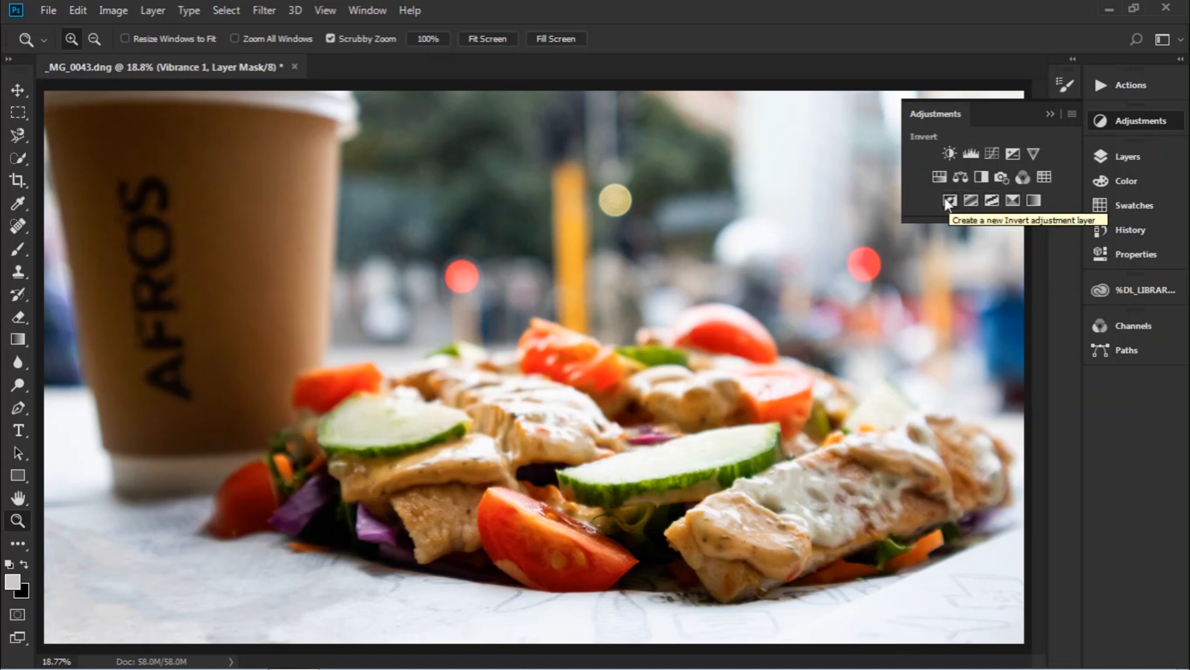
{"action": "left_click", "coordinate": [1049, 114]}
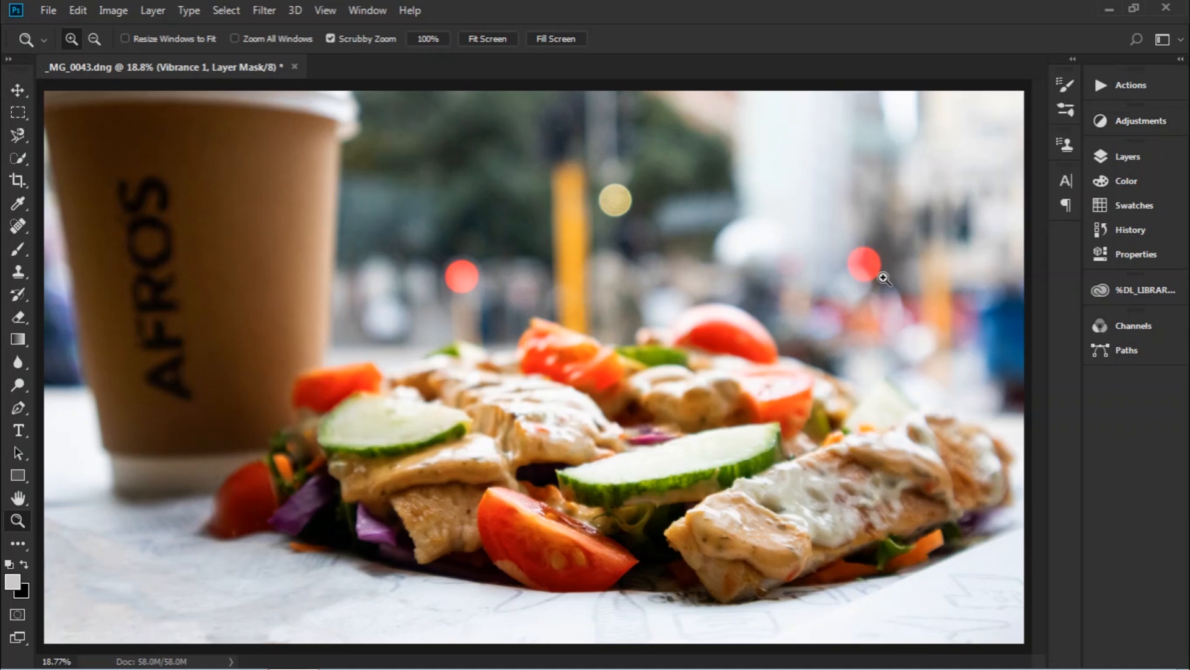
Review the adjustment layers and switch Vibrance 1's blend mode to Normal.
{"action": "left_click", "coordinate": [1131, 158]}
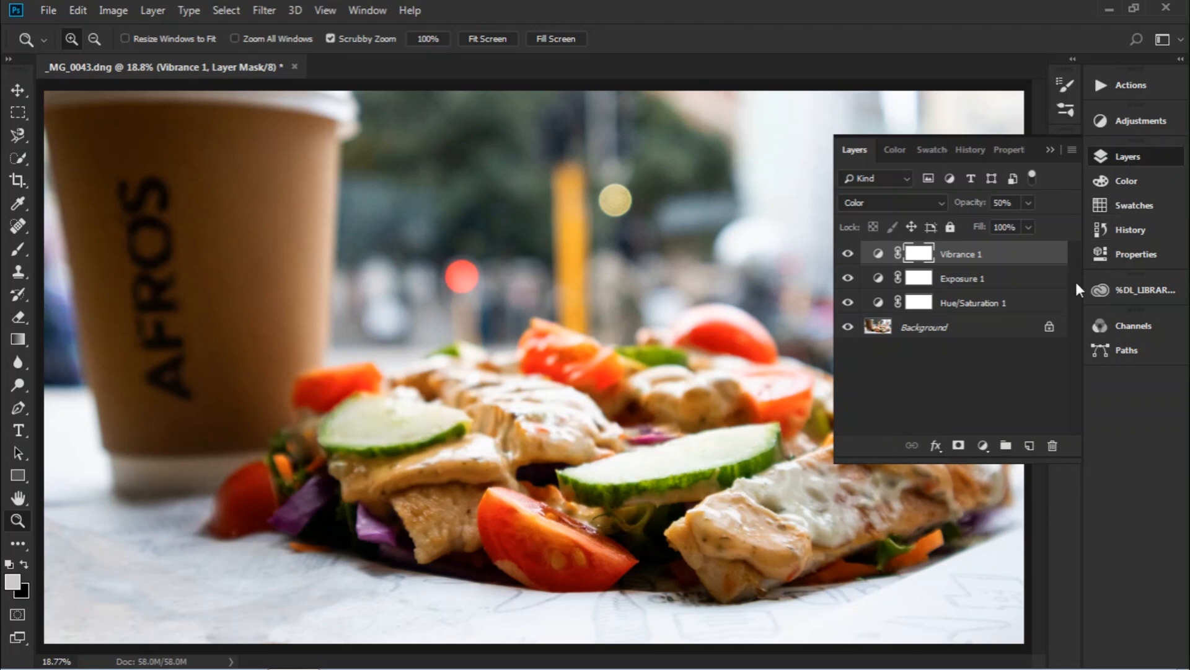
{"action": "left_click", "coordinate": [878, 254]}
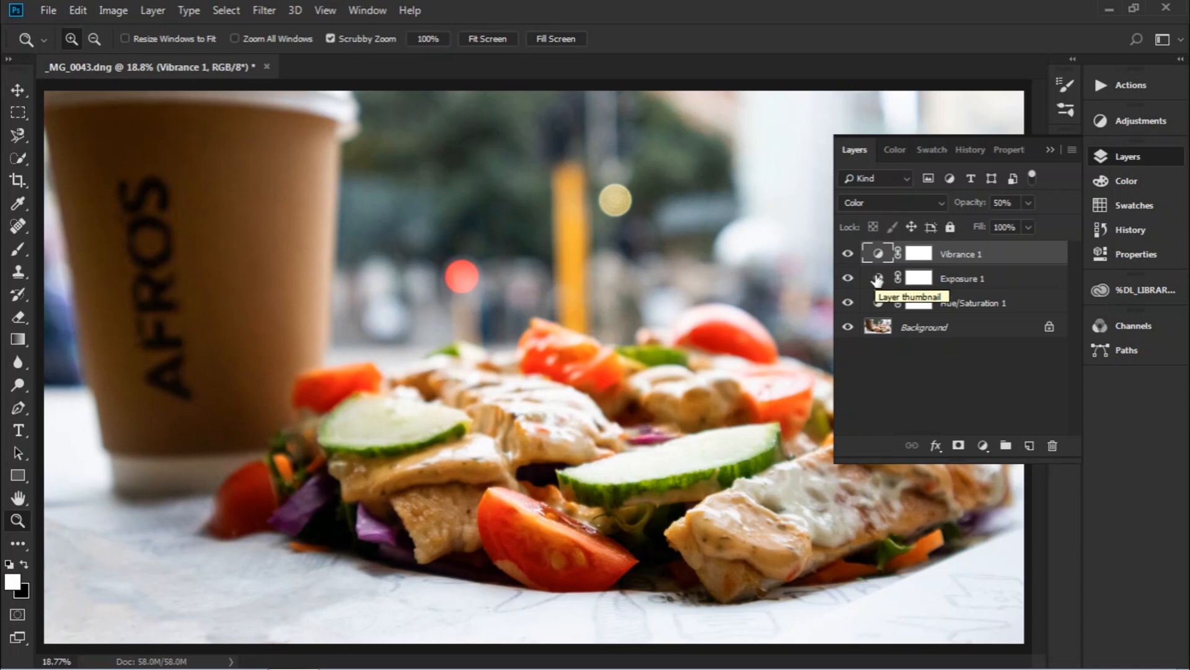
{"action": "left_click", "coordinate": [879, 278]}
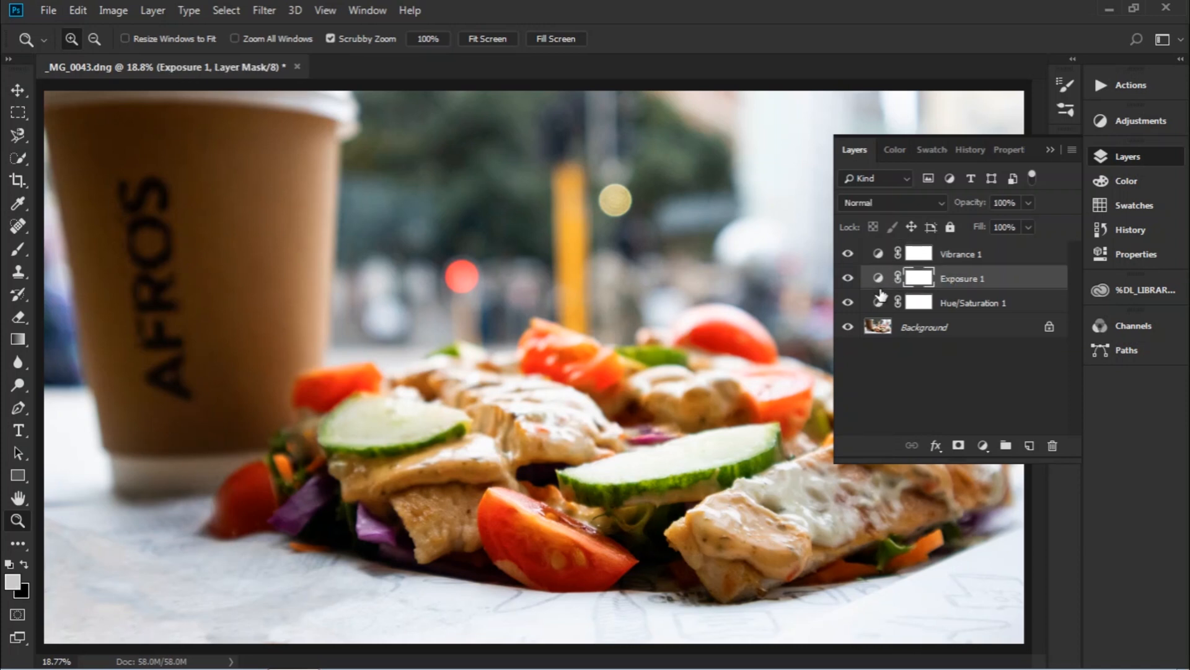
{"action": "left_click", "coordinate": [880, 304]}
{"action": "left_click", "coordinate": [880, 279]}
{"action": "left_click", "coordinate": [878, 255]}
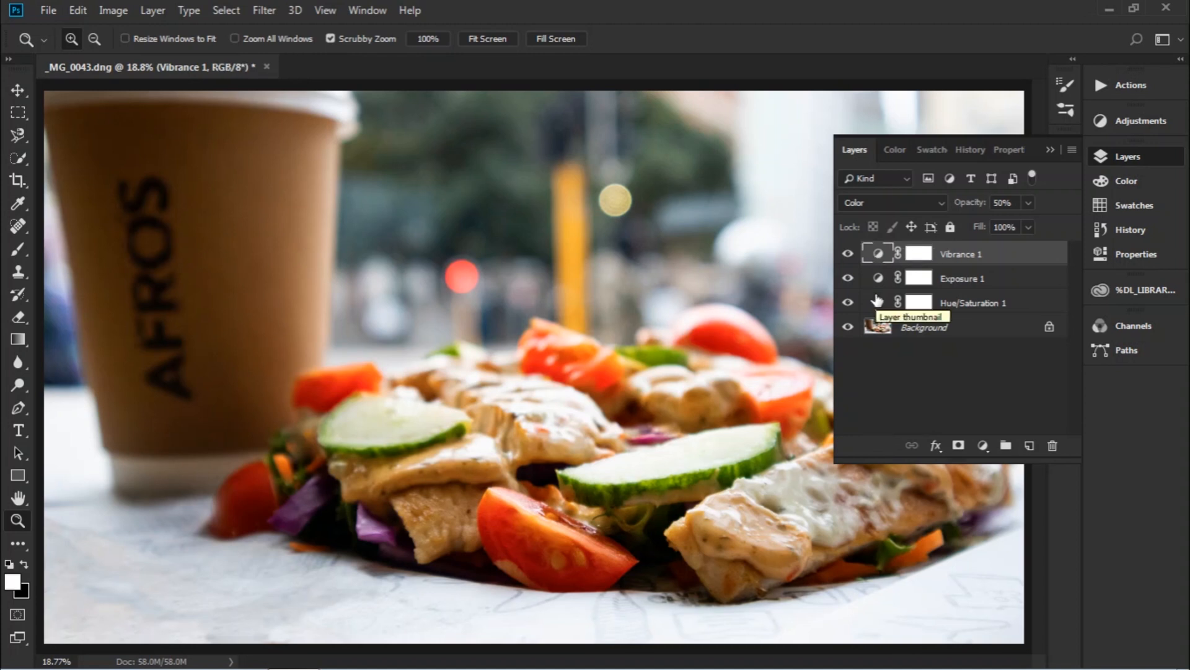
{"action": "key", "text": "alt+shift+n"}
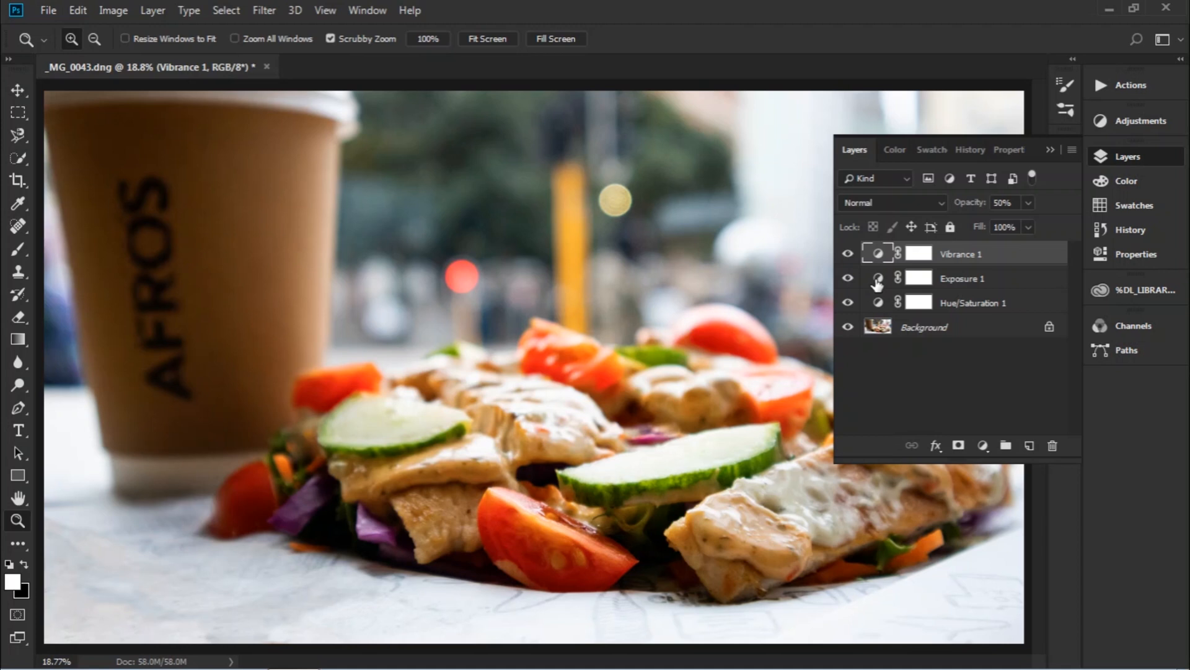
{"action": "left_click", "coordinate": [877, 282]}
{"action": "left_click", "coordinate": [877, 282]}
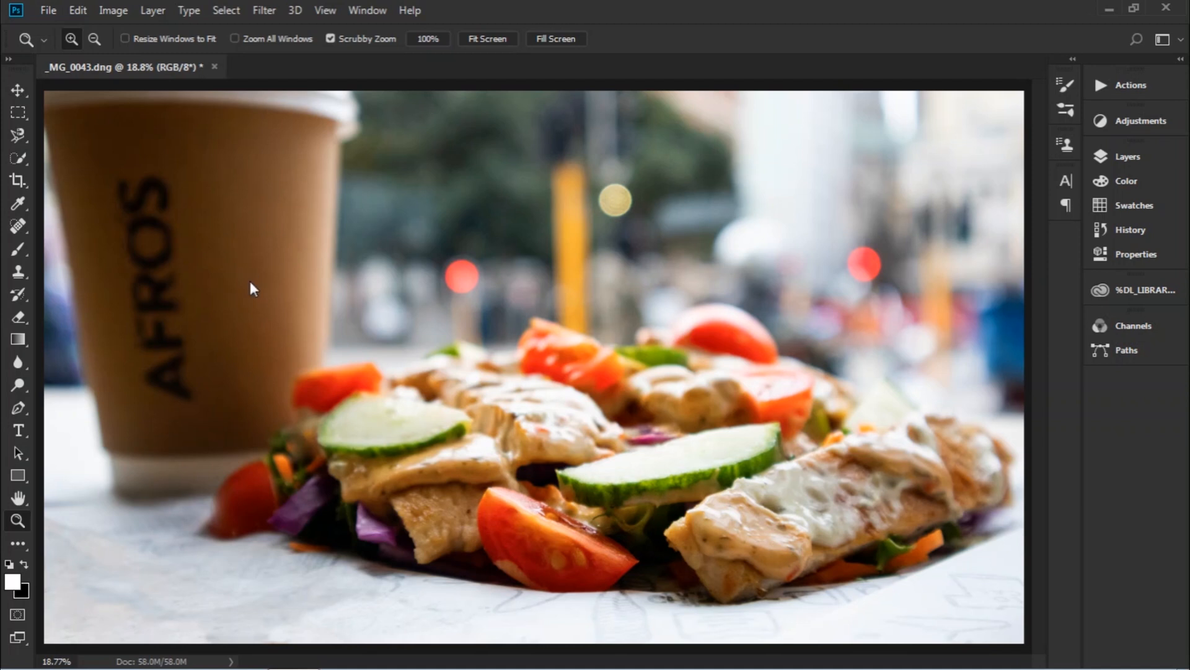
Open Afro's logo from Pictures > Create Thumnail, copy it, and close its document.
{"action": "key", "text": "ctrl+o"}
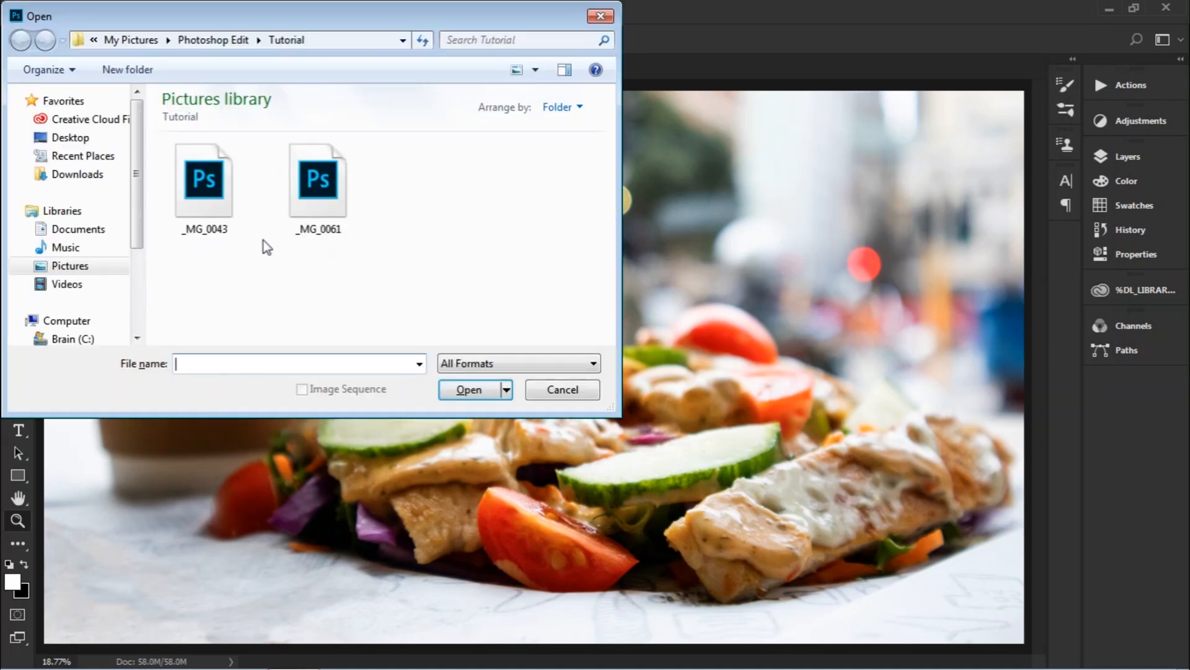
{"action": "left_click", "coordinate": [77, 265]}
{"action": "double_click", "coordinate": [205, 186]}
{"action": "left_click", "coordinate": [411, 313]}
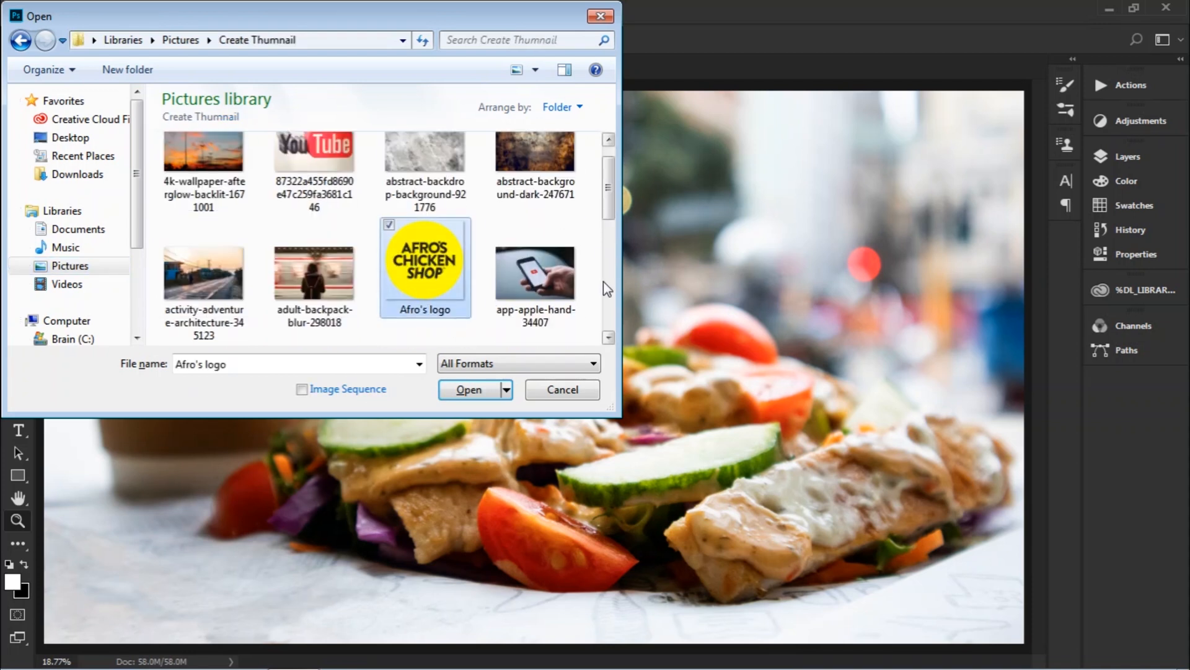
{"action": "left_click", "coordinate": [481, 391]}
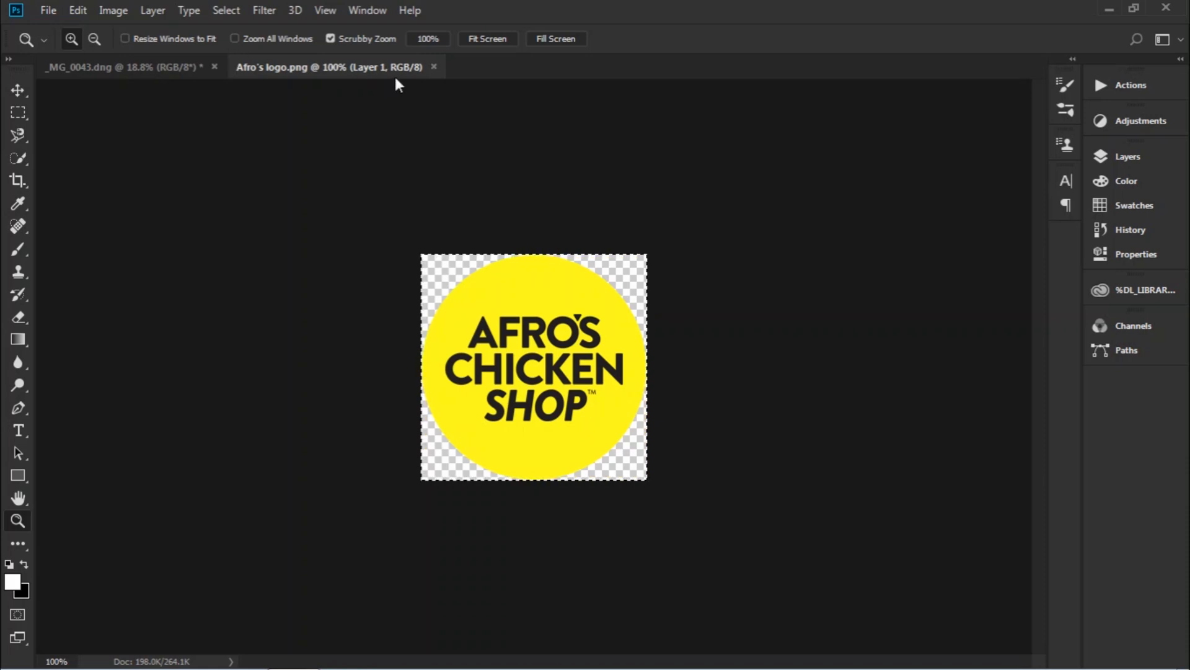
{"action": "left_click", "coordinate": [434, 67]}
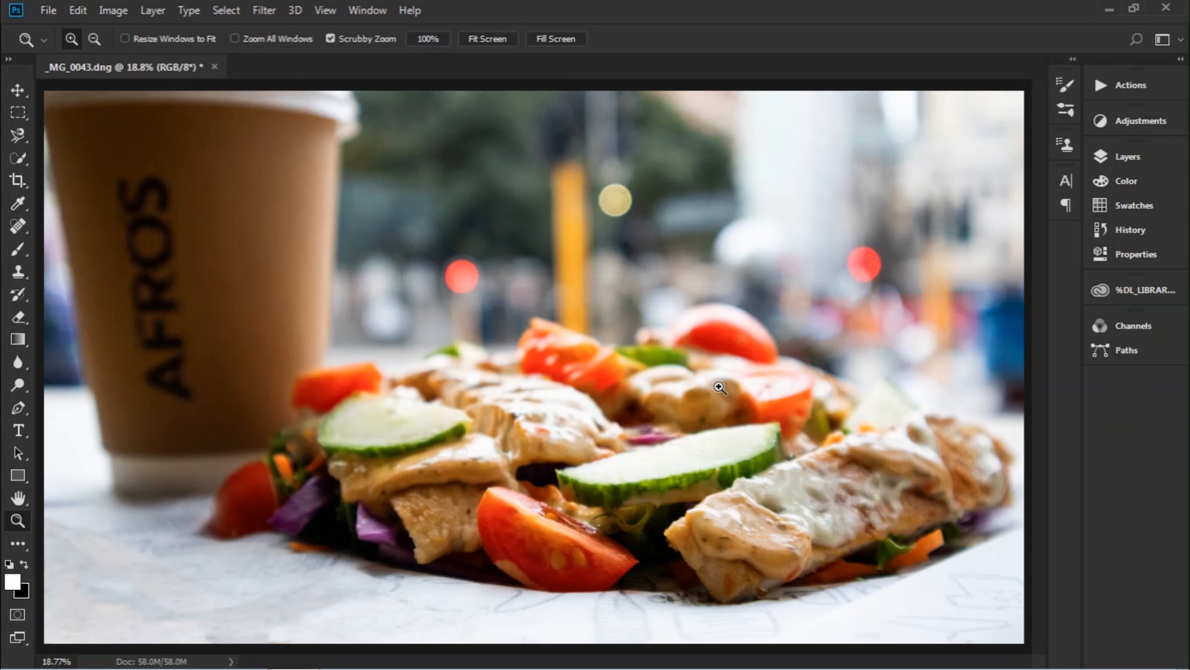
Paste the logo into the photo, converting it to the photo's colour profile.
{"action": "key", "text": "ctrl+v"}
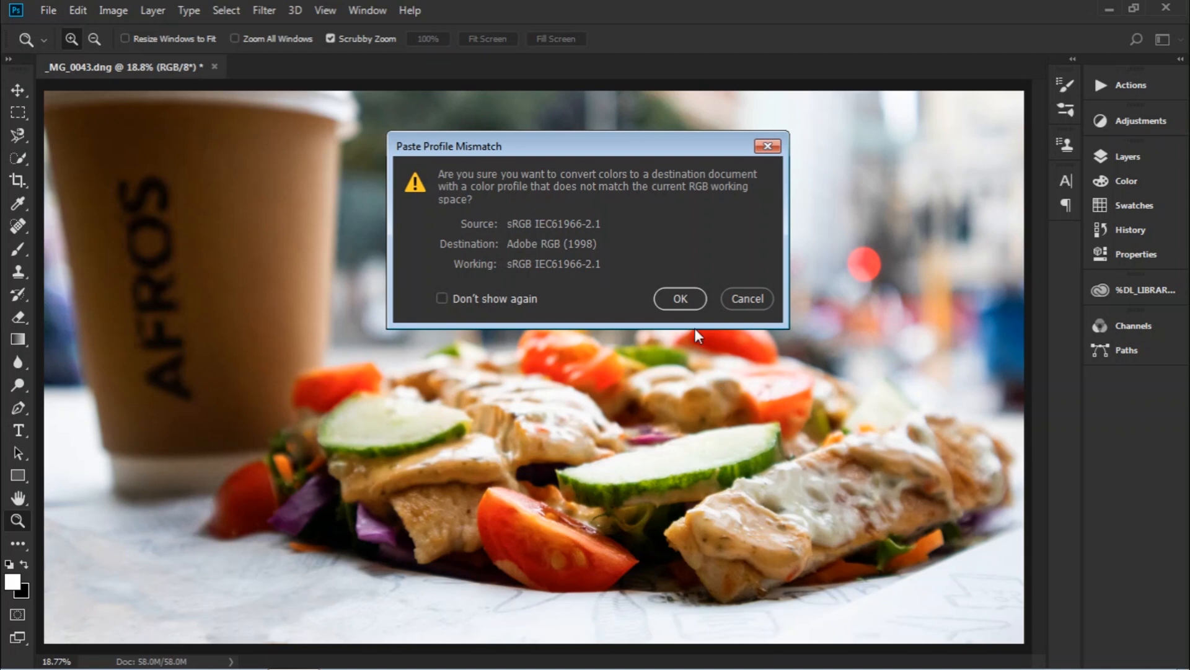
{"action": "left_click", "coordinate": [681, 297]}
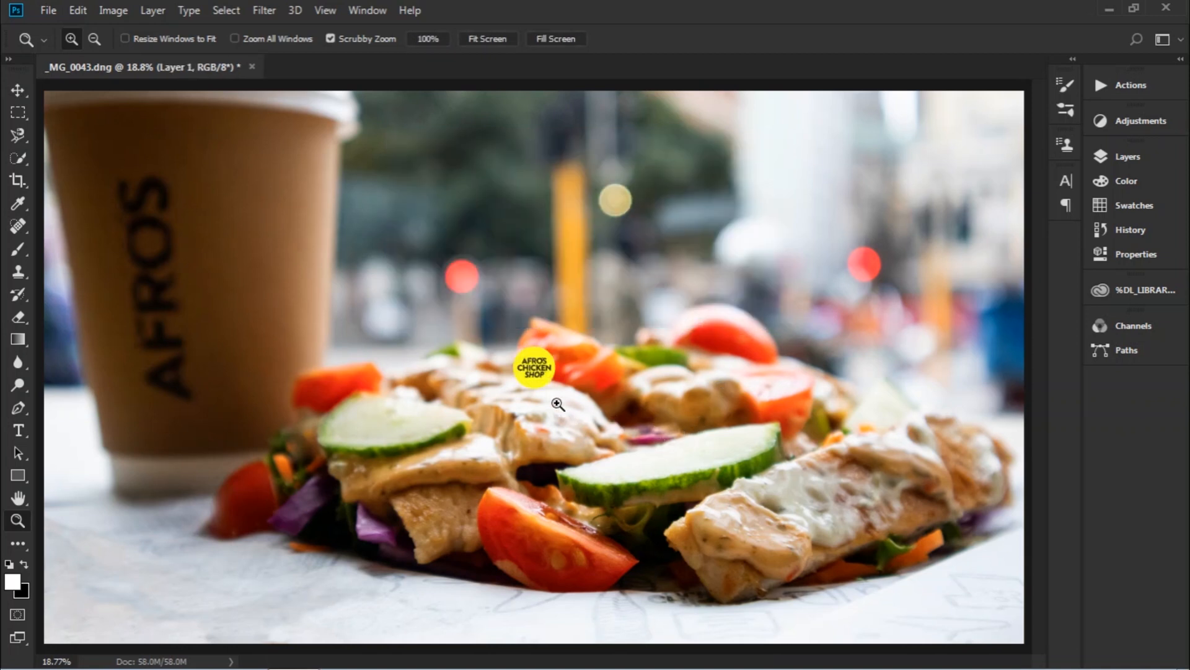
{"action": "left_click_drag", "start_coordinate": [515, 358], "coordinate": [573, 387]}
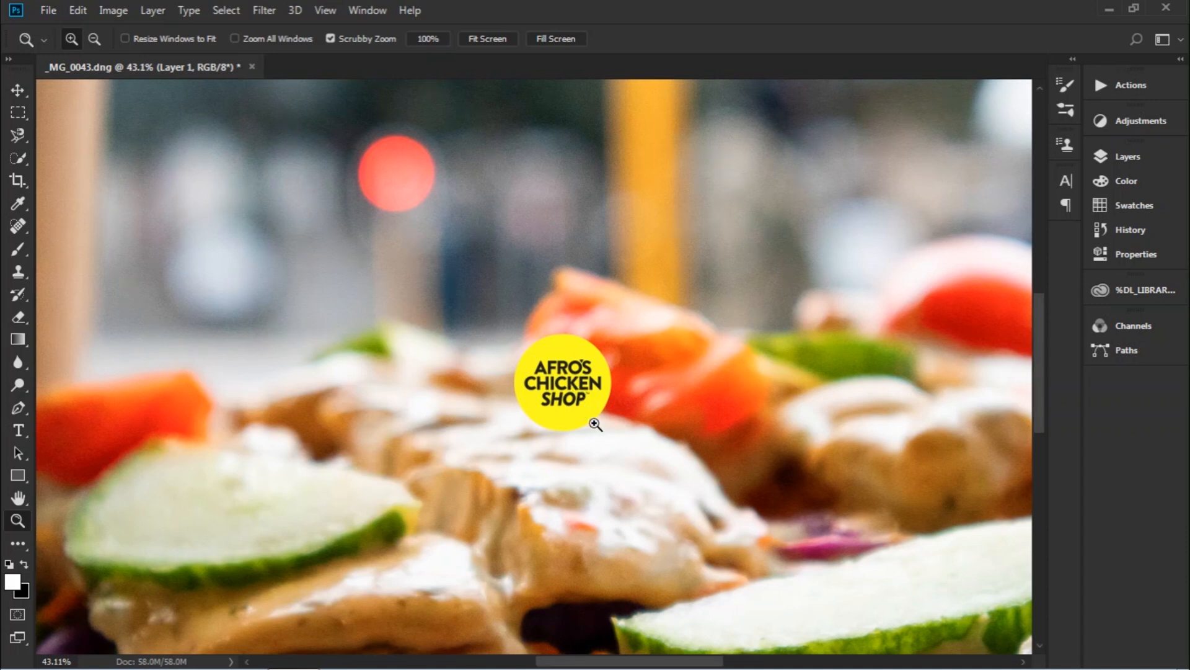
{"action": "left_click", "coordinate": [487, 38]}
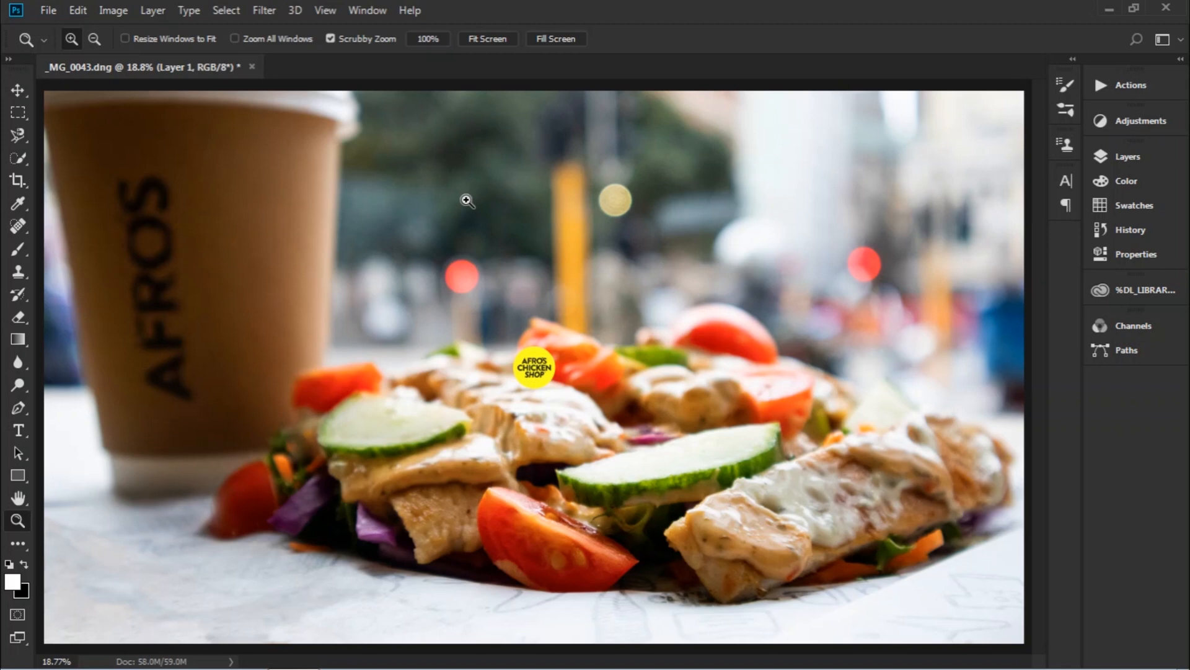
Move the enlarged yellow logo into the bottom-right corner, commit it, and bring up Save As.
{"action": "key", "text": "v"}
{"action": "left_click_drag", "start_coordinate": [523, 358], "coordinate": [718, 495]}
{"action": "left_click_drag", "start_coordinate": [907, 604], "coordinate": [947, 568]}
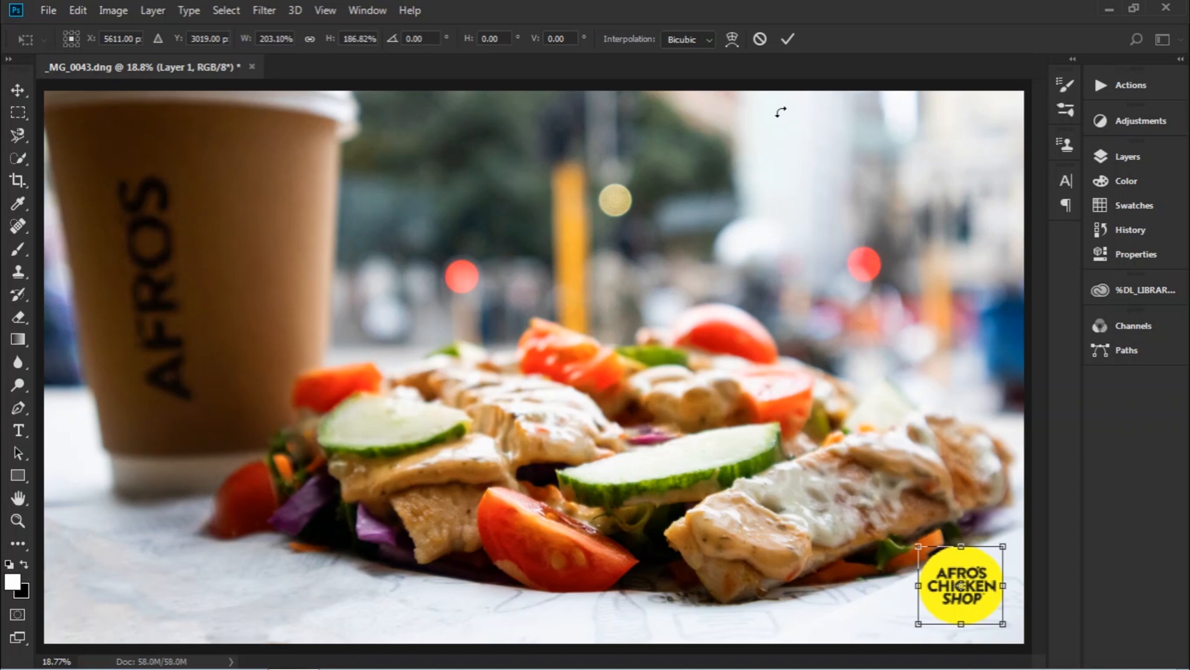
{"action": "left_click", "coordinate": [789, 39]}
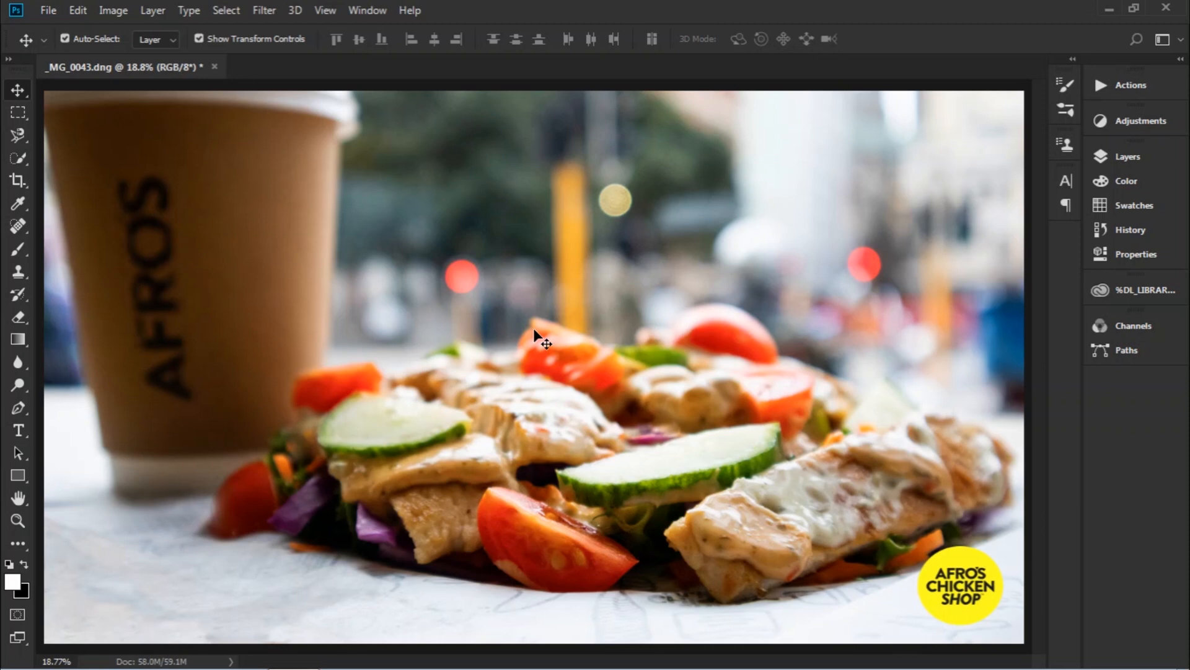
{"action": "key", "text": "ctrl"}
{"action": "key", "text": "ctrl+alt+shift+s"}
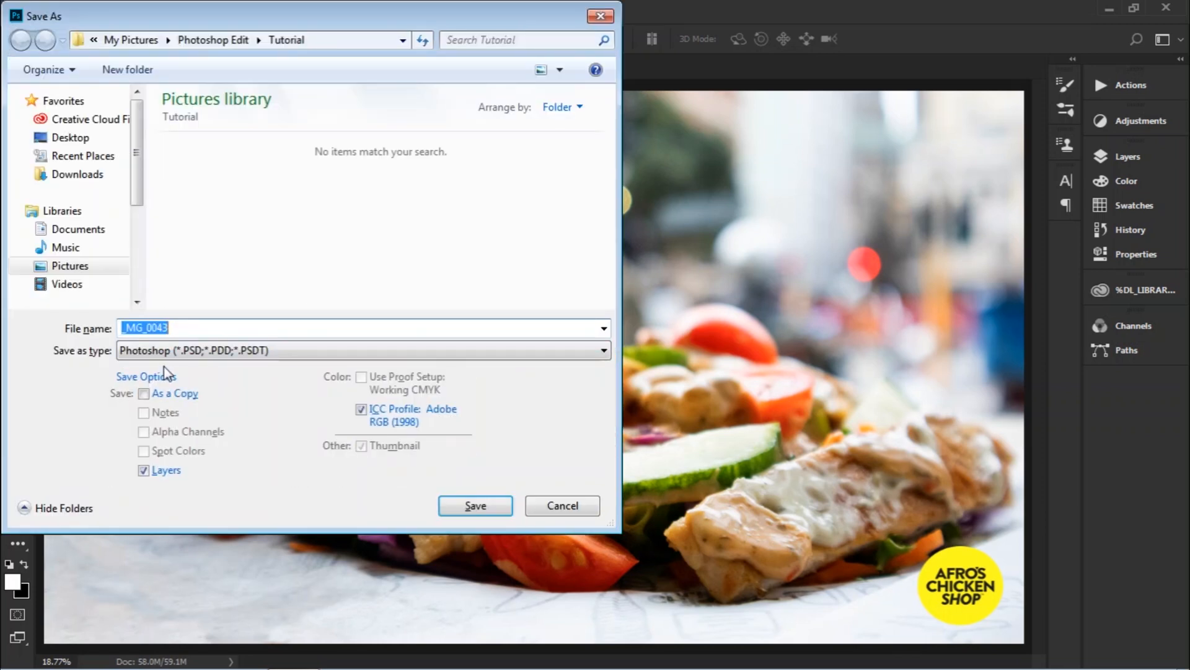
Save the photo as JPEG named _MG_0043 at quality 12, progressive.
{"action": "left_click", "coordinate": [178, 327]}
{"action": "left_click_drag", "start_coordinate": [171, 328], "coordinate": [122, 329]}
{"action": "left_click", "coordinate": [225, 330]}
{"action": "left_click", "coordinate": [179, 352]}
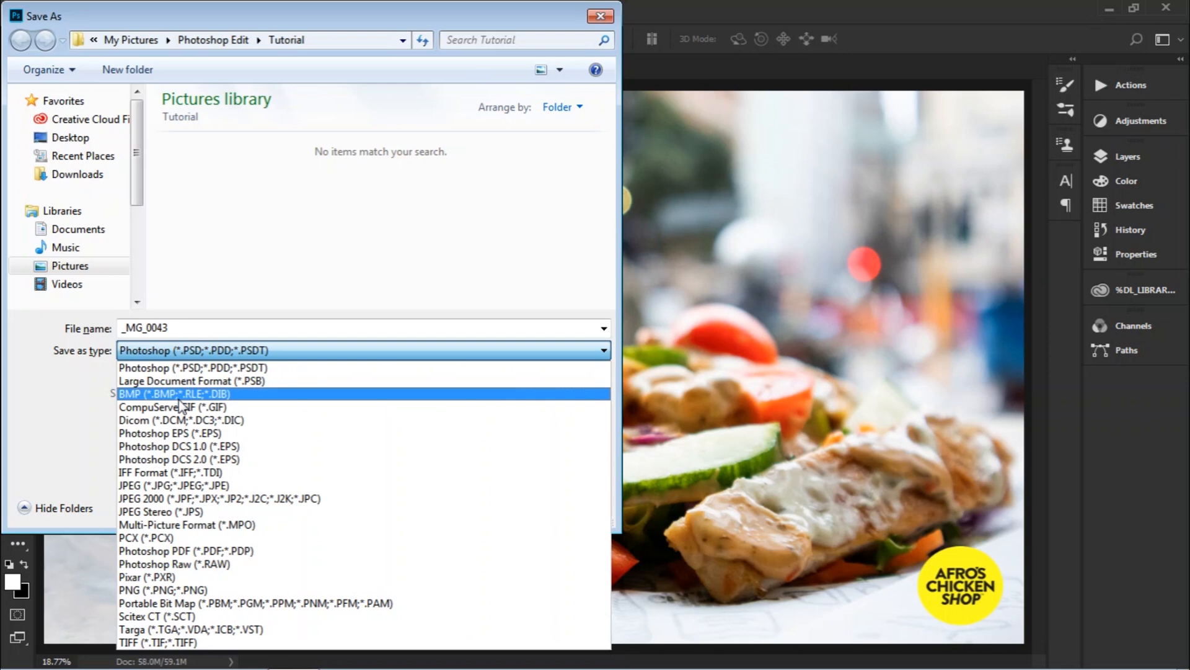
{"action": "left_click", "coordinate": [169, 485]}
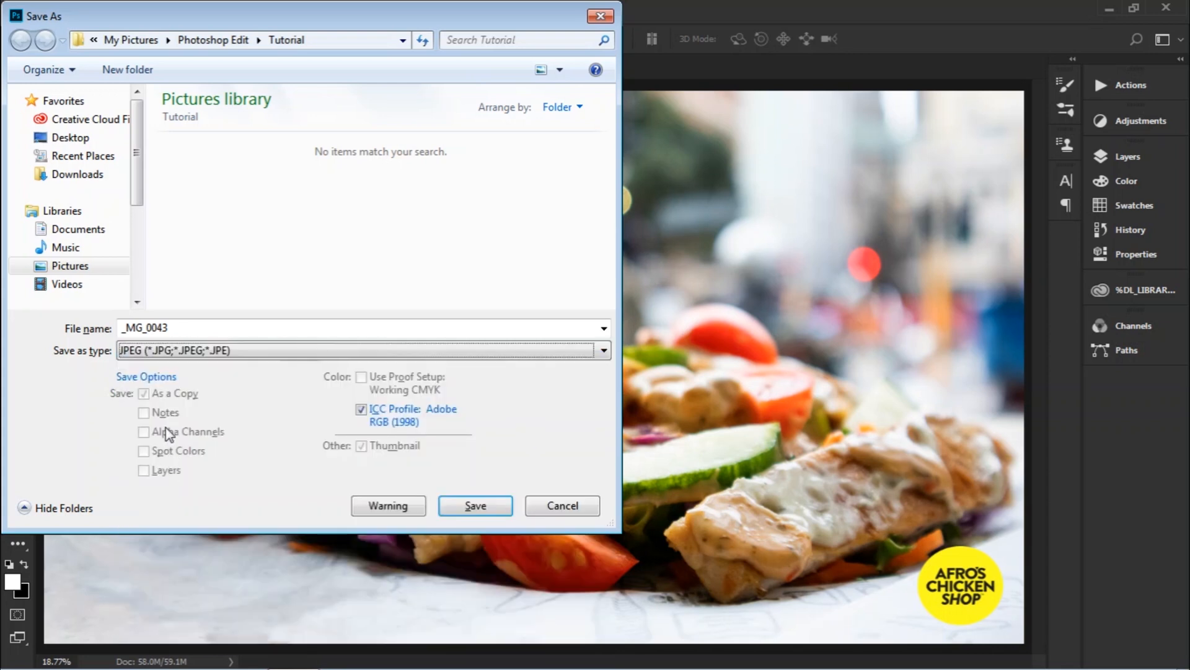
{"action": "left_click", "coordinate": [155, 352]}
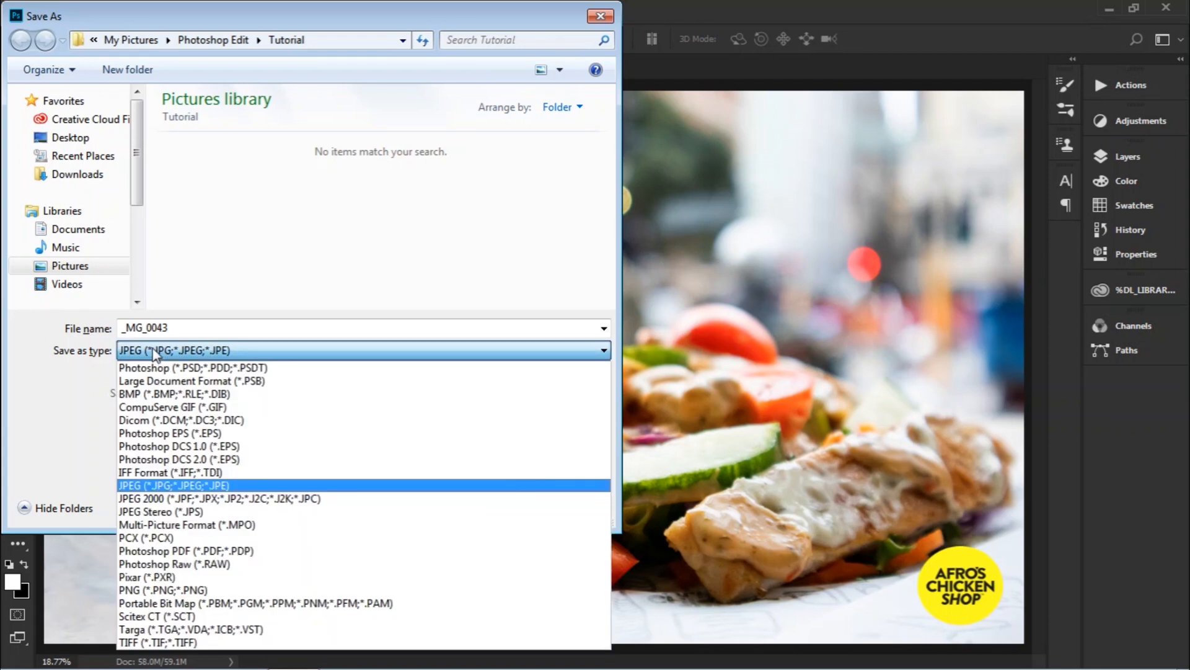
{"action": "left_click", "coordinate": [253, 480]}
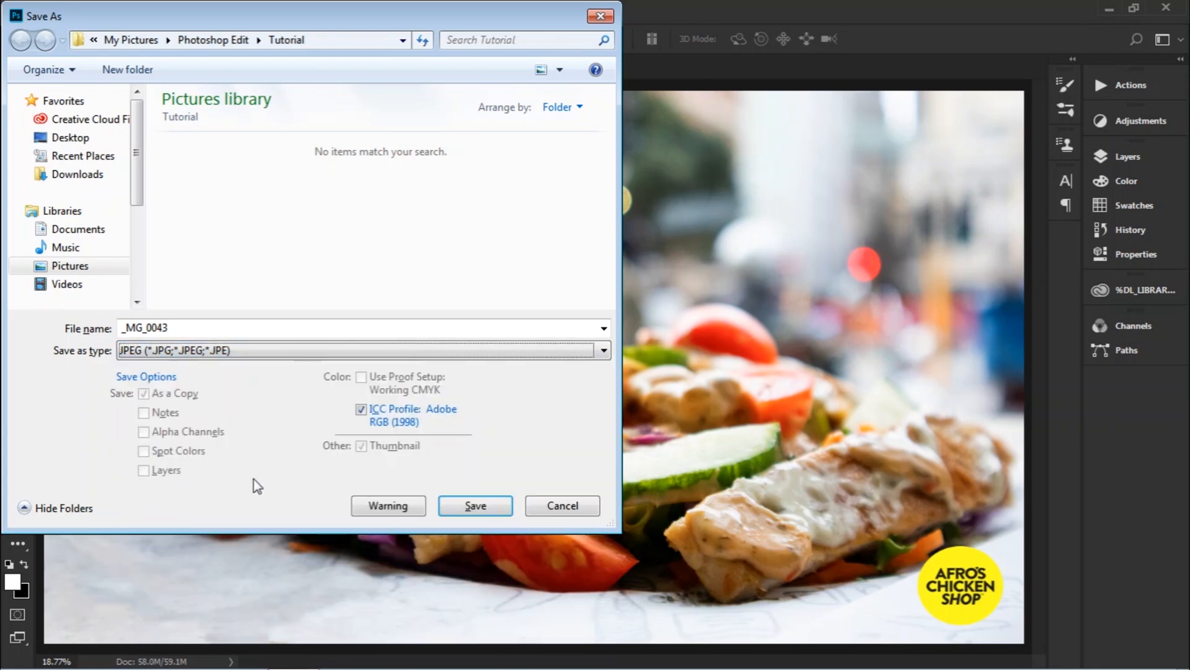
{"action": "left_click", "coordinate": [473, 506]}
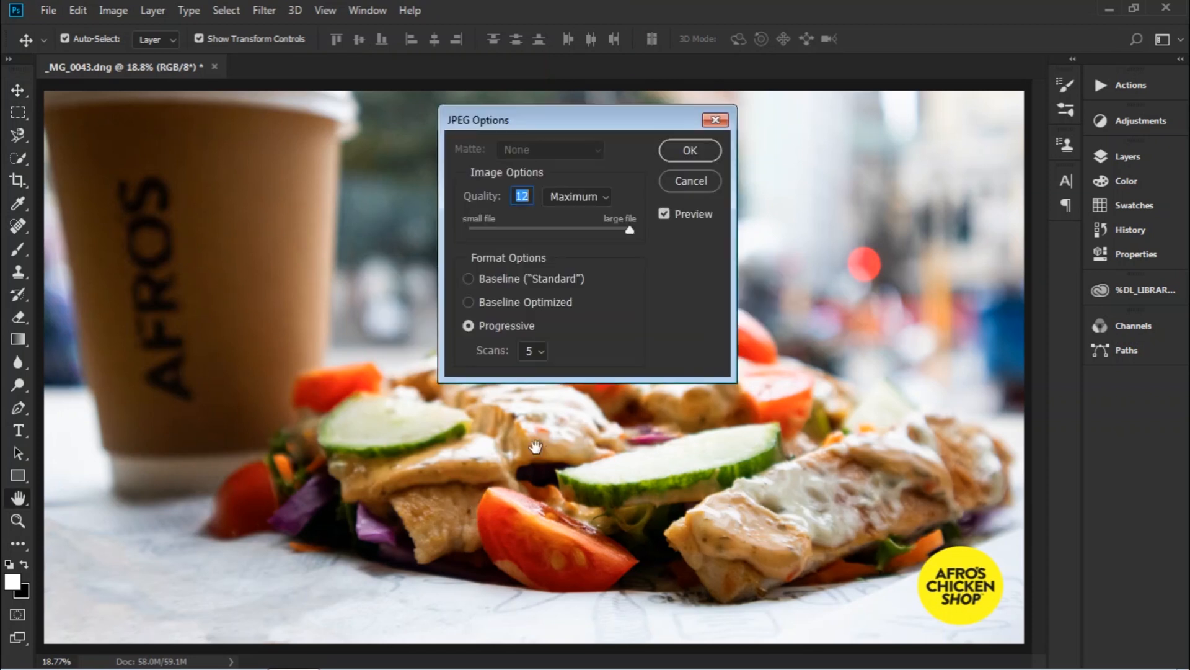
{"action": "left_click", "coordinate": [686, 155]}
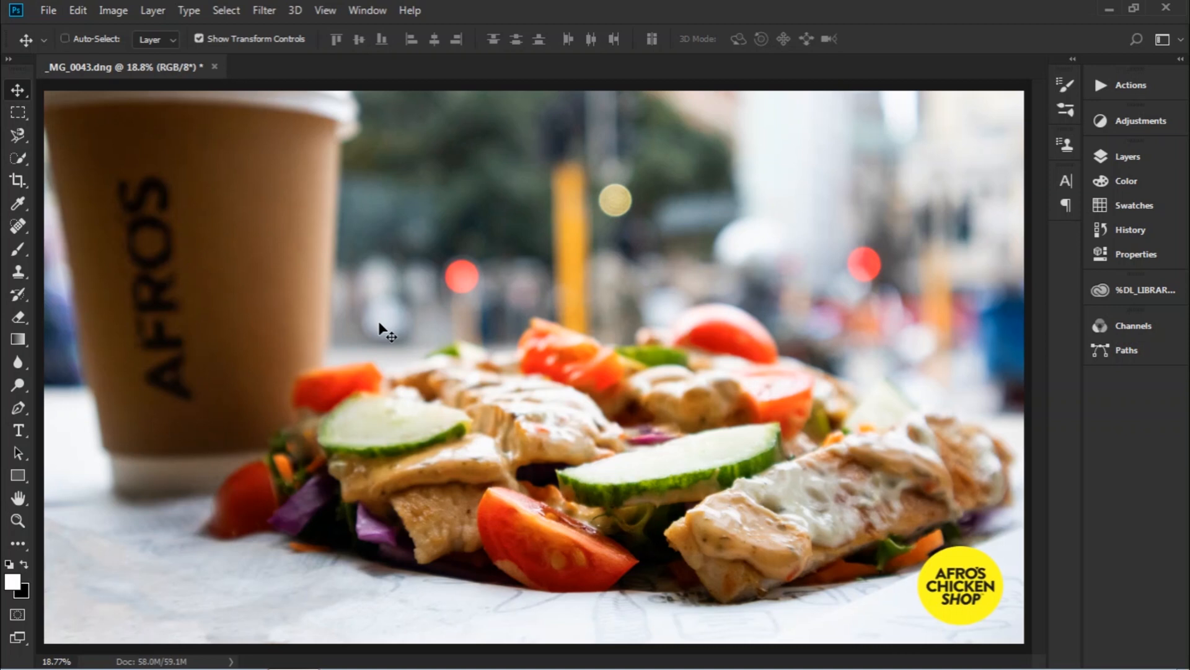
Close _MG_0043.dng, discarding its unsaved changes.
{"action": "key", "text": "ctrl+w"}
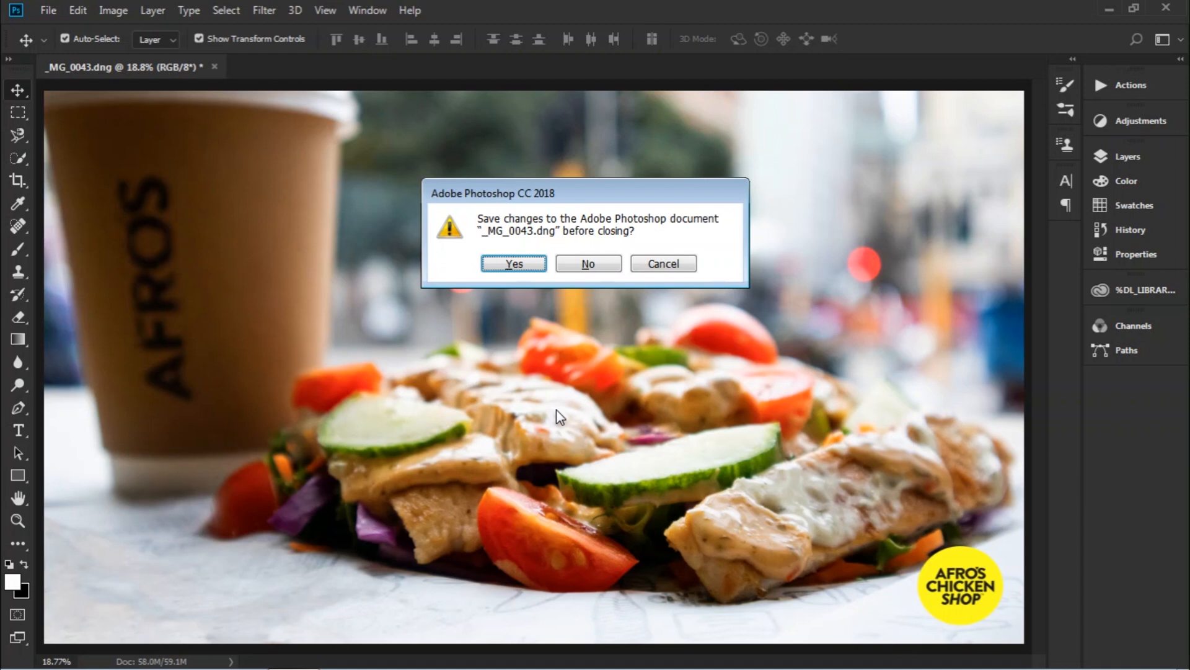
{"action": "left_click", "coordinate": [592, 266]}
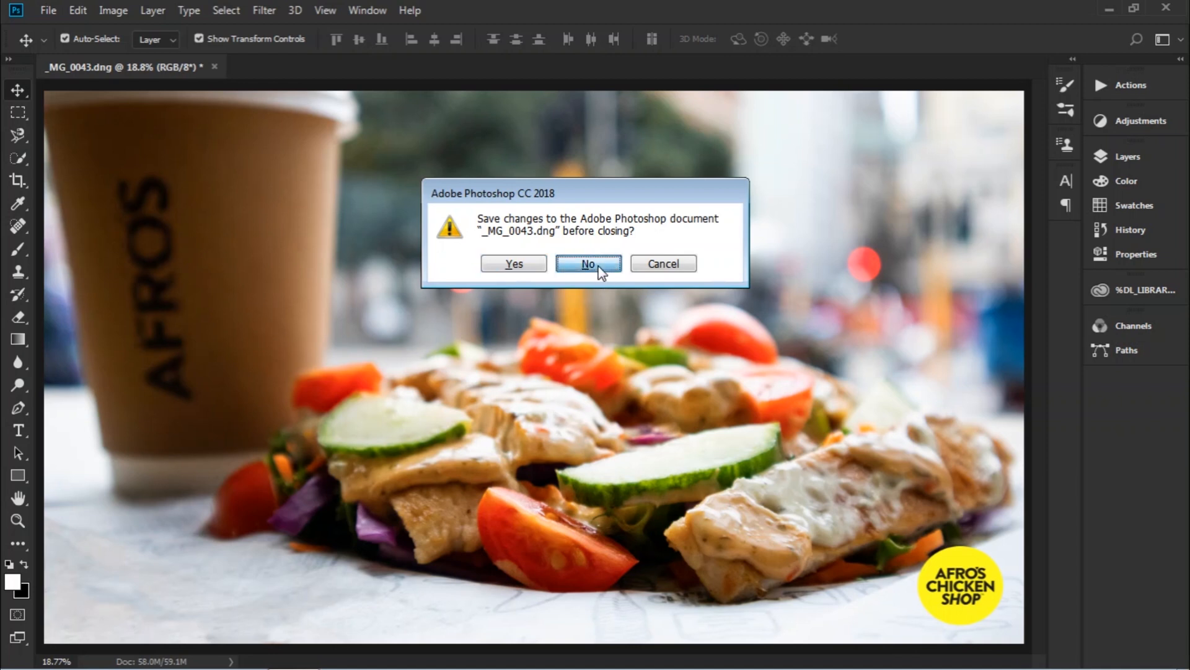